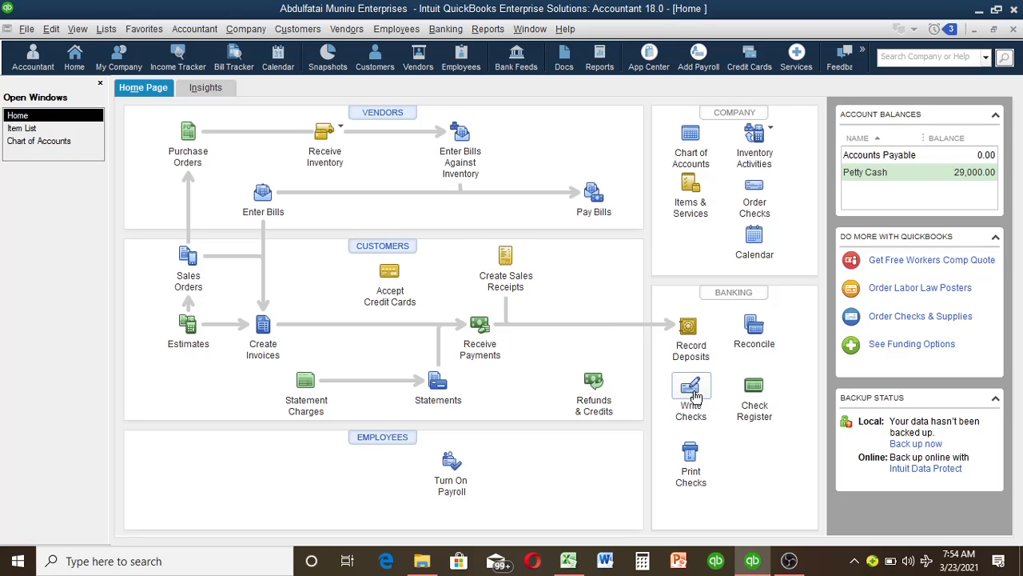
Start a new check and select Petty Cash as its bank account.
{"action": "left_click", "coordinate": [692, 387]}
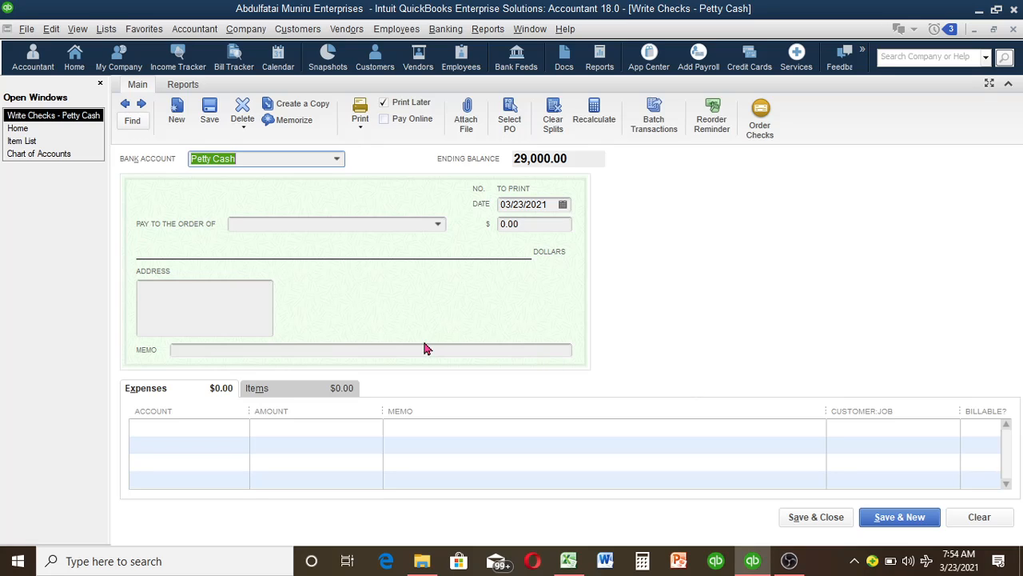
{"action": "left_click", "coordinate": [338, 161]}
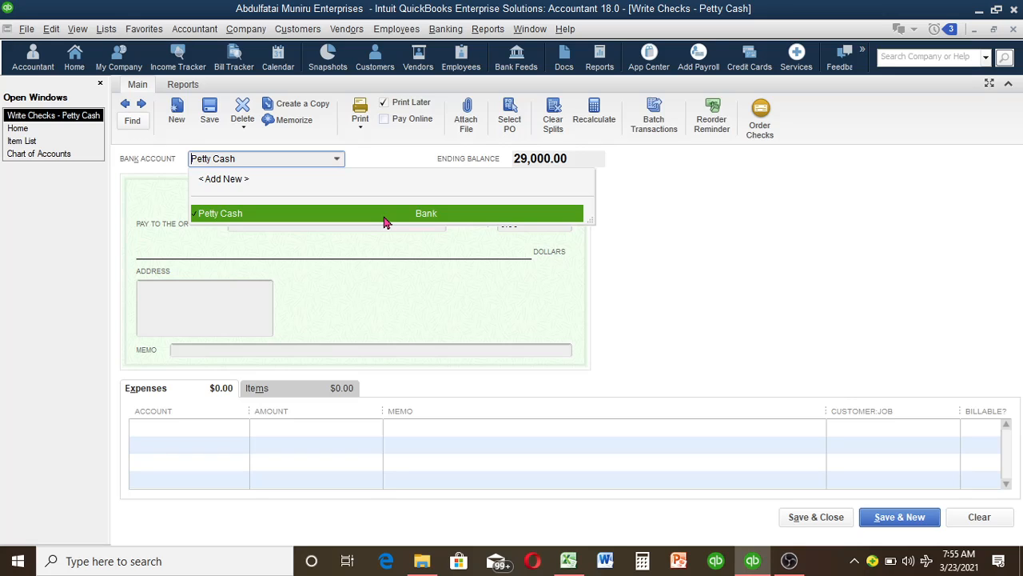
{"action": "left_click", "coordinate": [382, 216]}
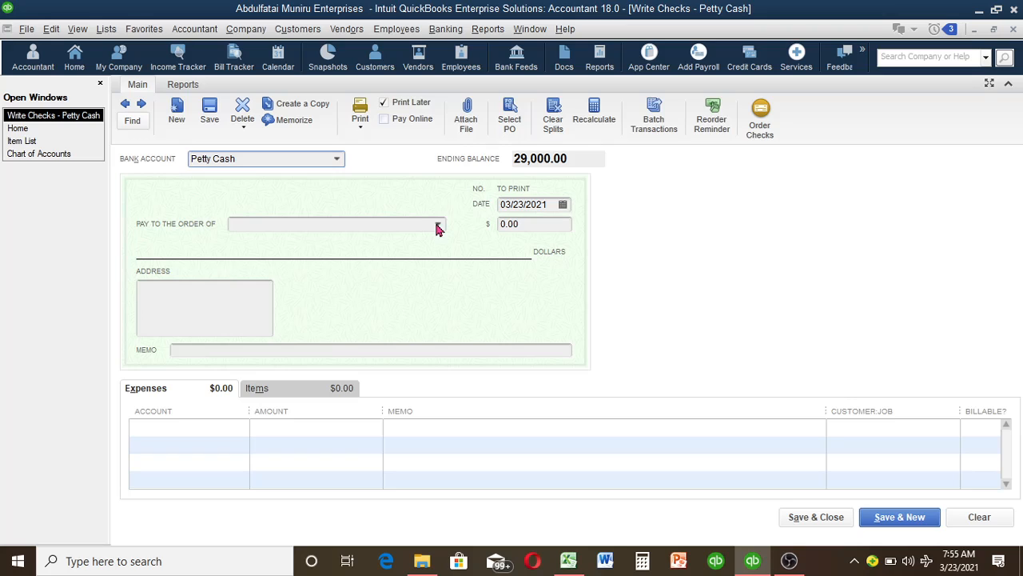
{"action": "left_click", "coordinate": [338, 163]}
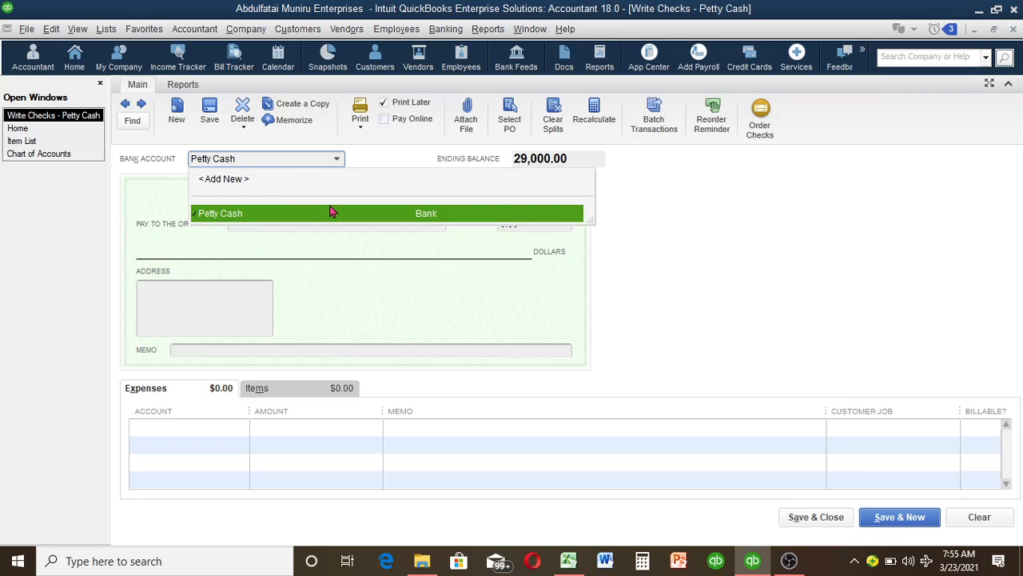
{"action": "left_click", "coordinate": [338, 160]}
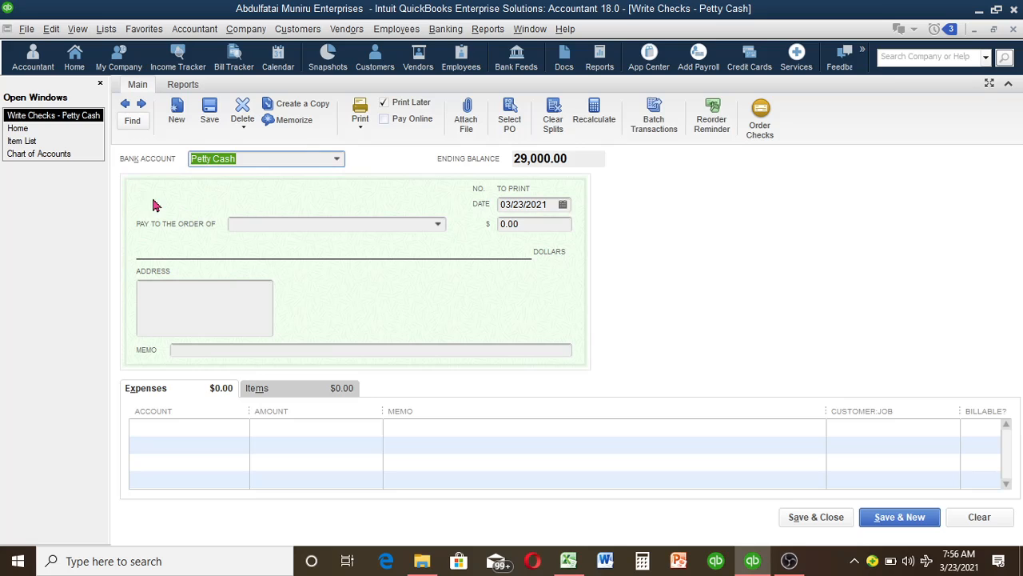
Leave the check open and display the company's Chart of Accounts.
{"action": "left_click", "coordinate": [19, 130]}
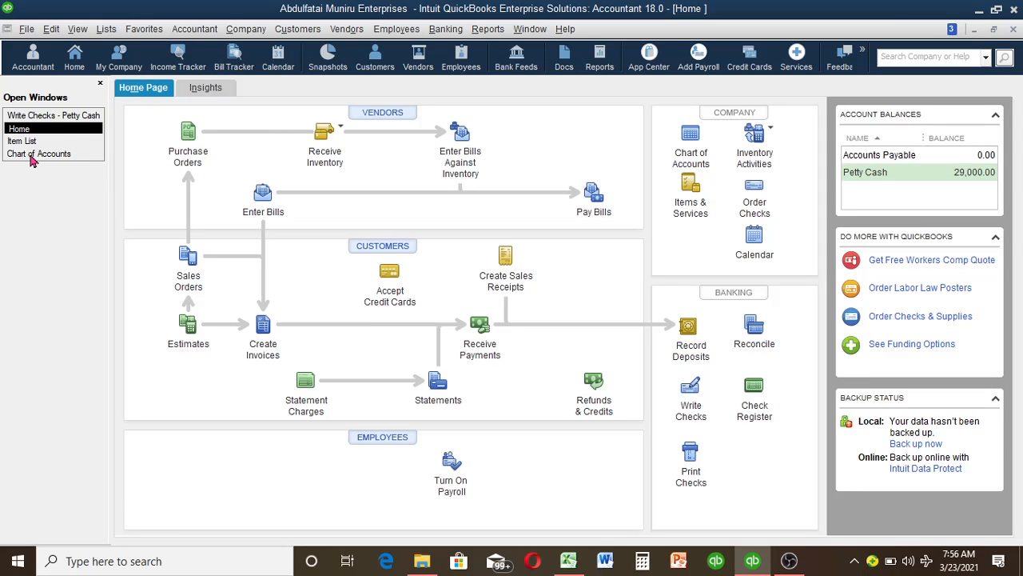
{"action": "left_click", "coordinate": [32, 156]}
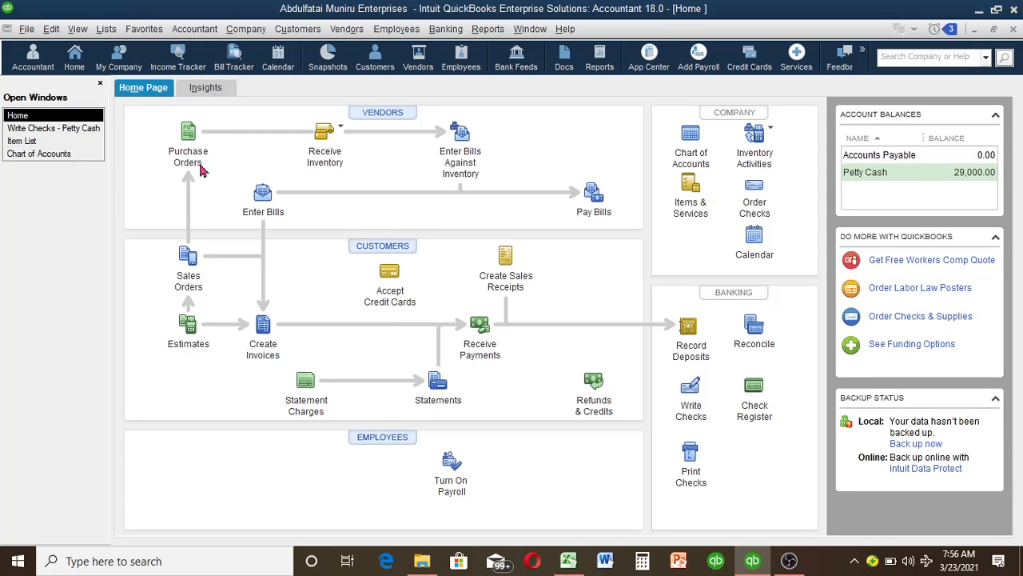
{"action": "left_click", "coordinate": [693, 155]}
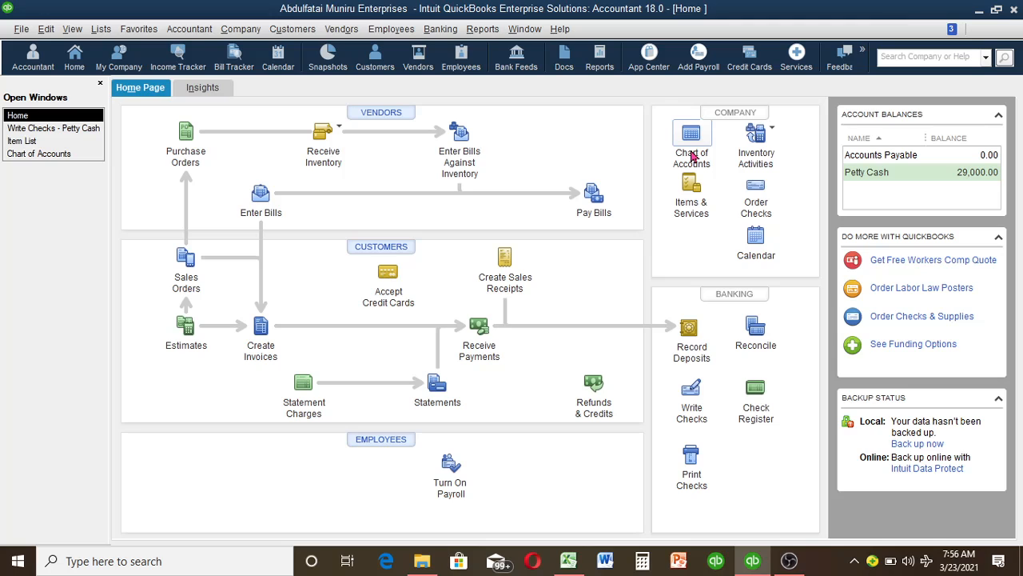
{"action": "left_click", "coordinate": [693, 157]}
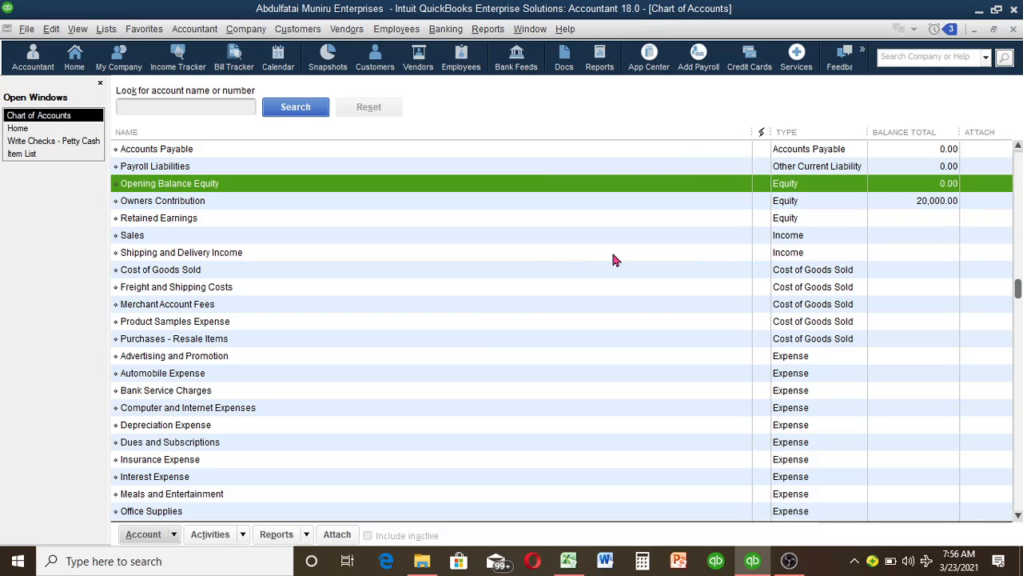
{"action": "right_click", "coordinate": [502, 202]}
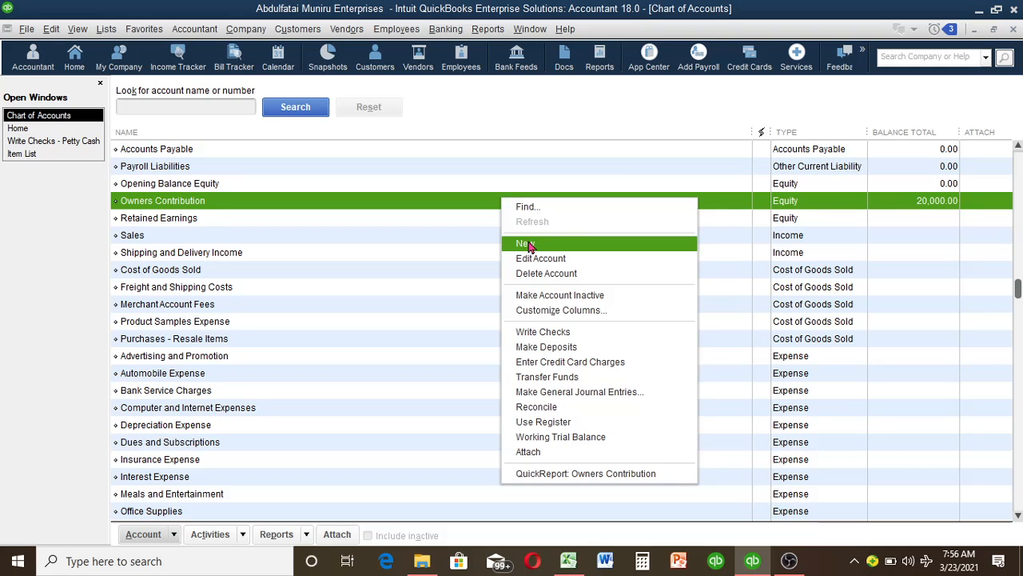
{"action": "left_click", "coordinate": [547, 250]}
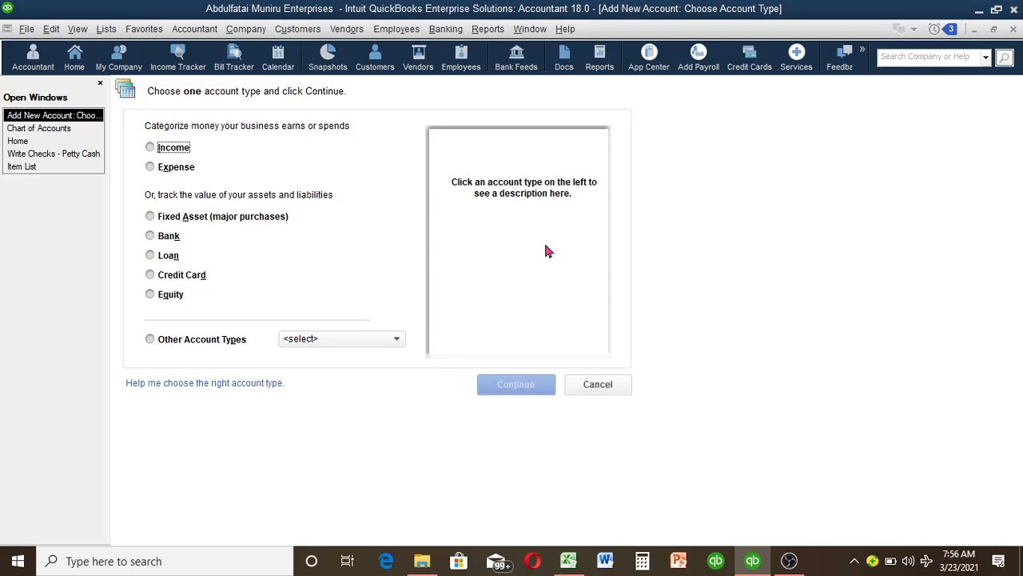
{"action": "left_click", "coordinate": [157, 238]}
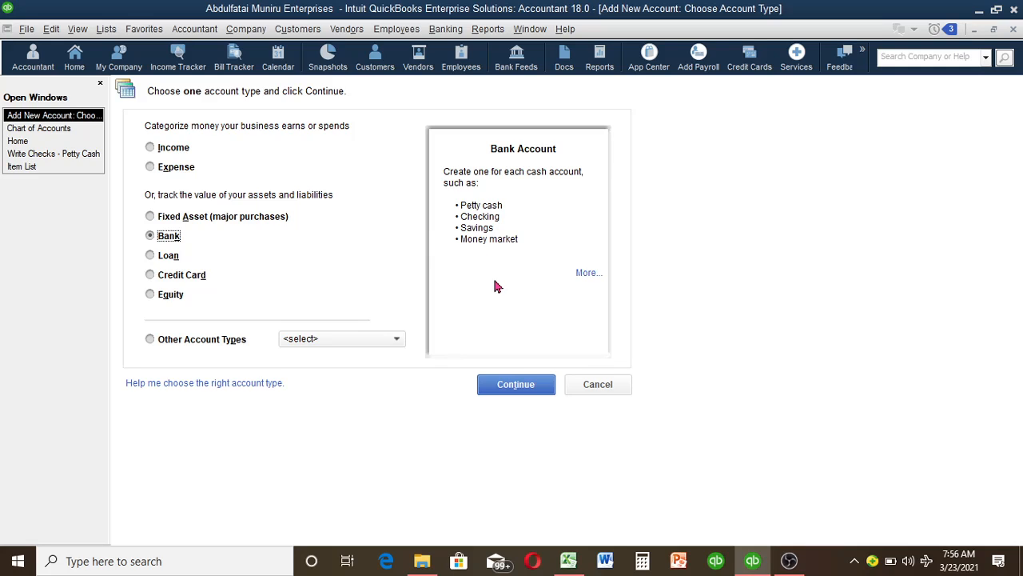
{"action": "left_click", "coordinate": [521, 387]}
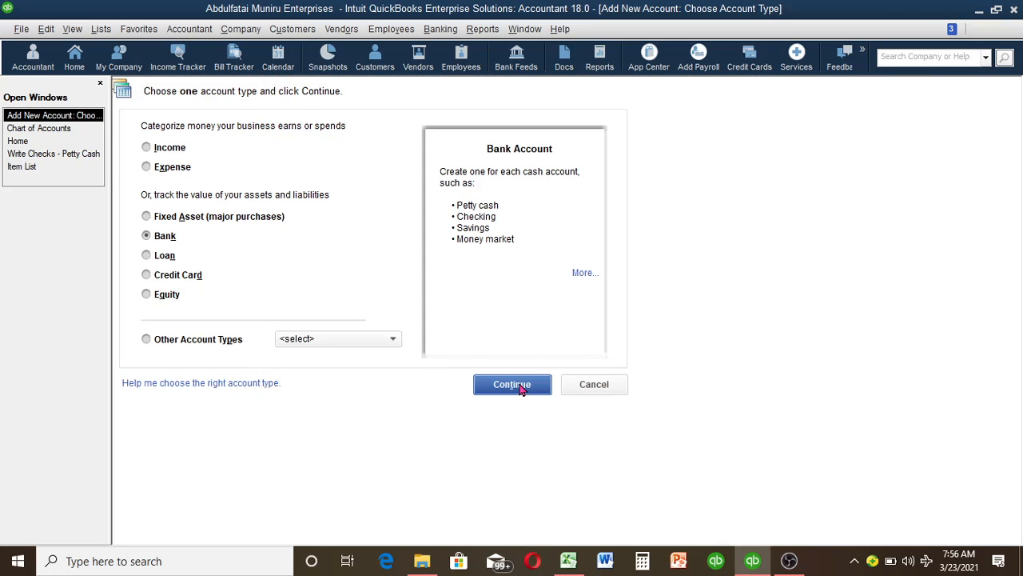
{"action": "left_click", "coordinate": [521, 386]}
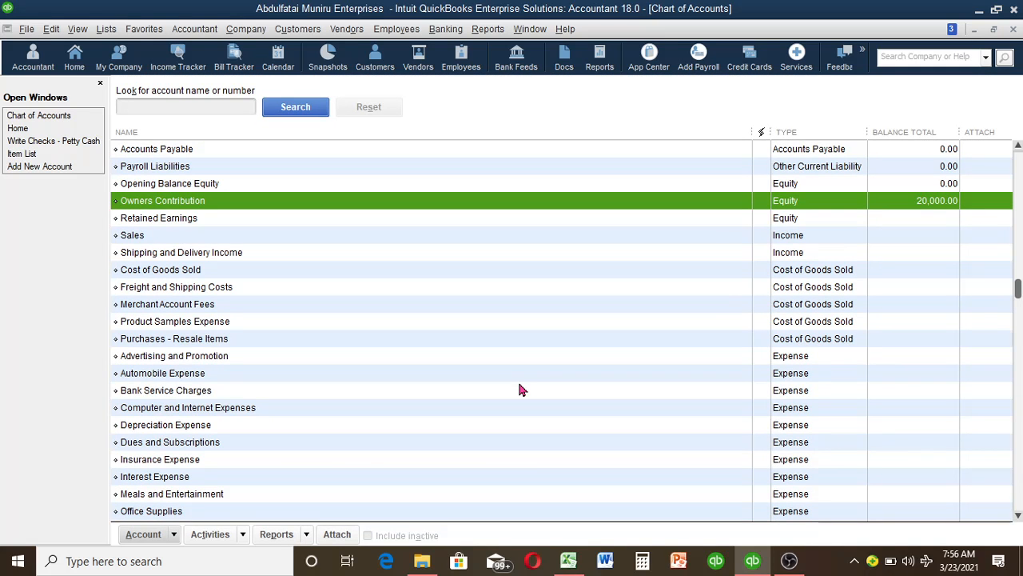
{"action": "key", "text": "ctrl+Tab"}
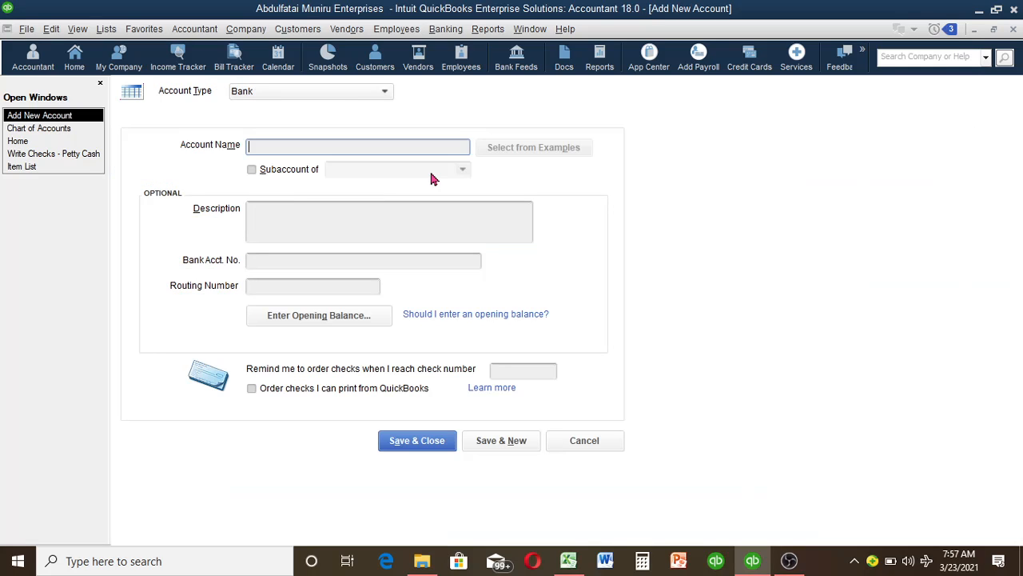
{"action": "left_click", "coordinate": [386, 92]}
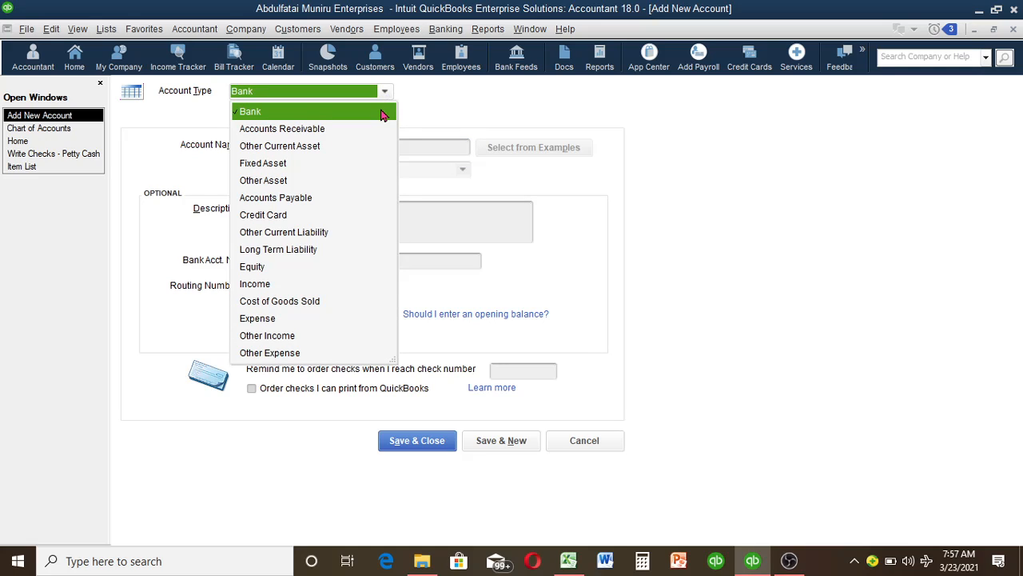
{"action": "left_click", "coordinate": [387, 95]}
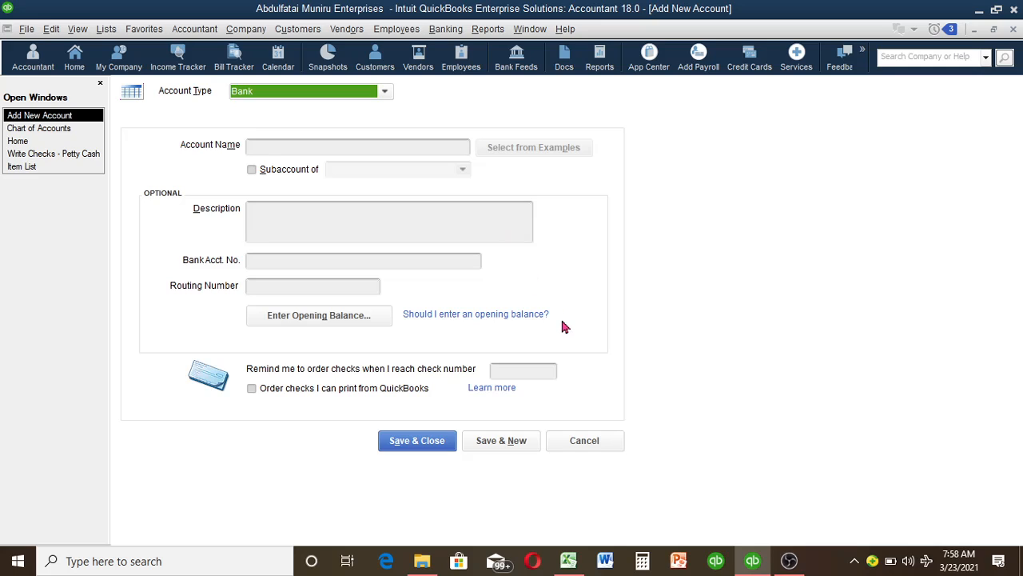
{"action": "left_click", "coordinate": [604, 446]}
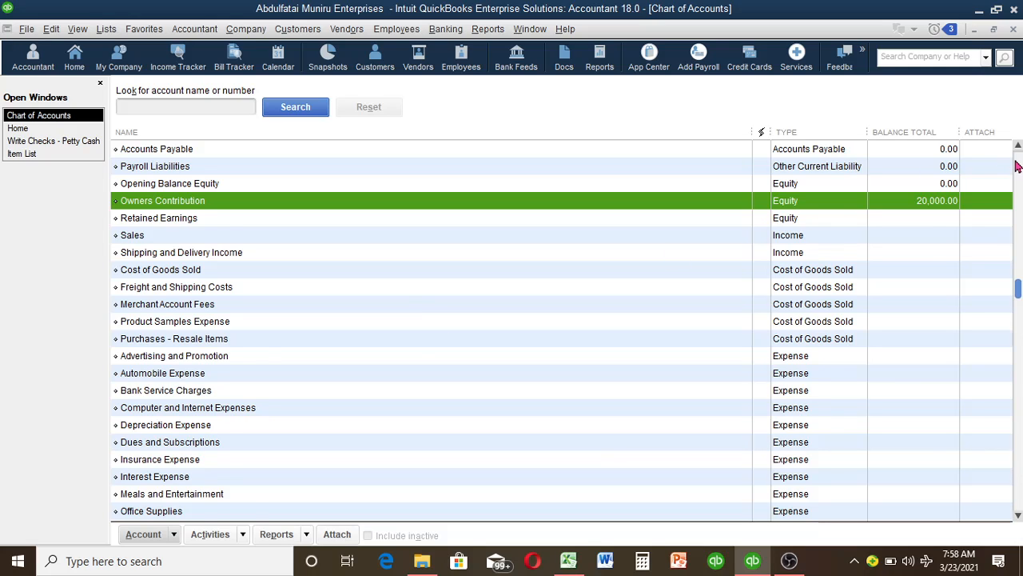
{"action": "left_click", "coordinate": [1017, 166]}
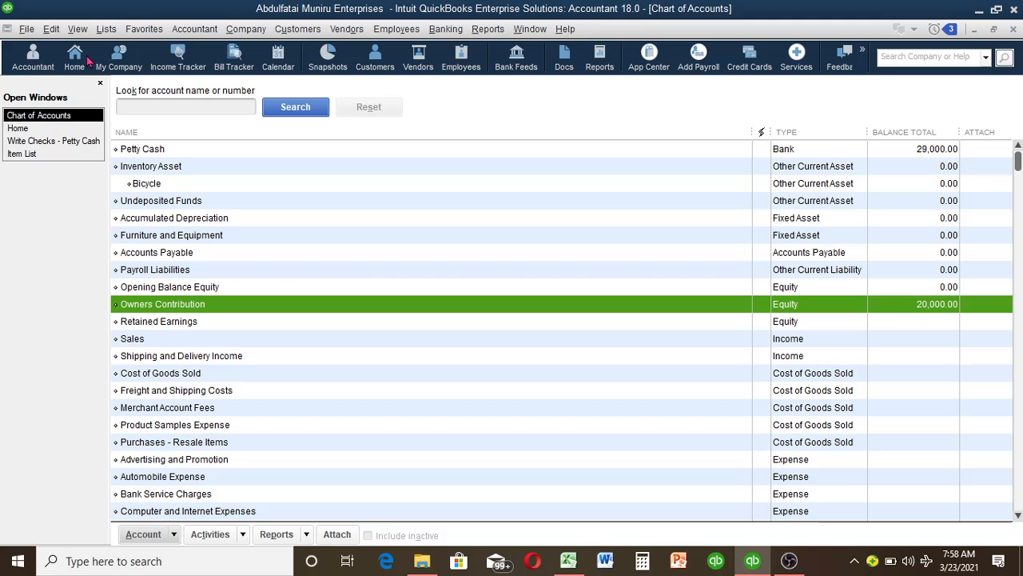
{"action": "left_click", "coordinate": [105, 31]}
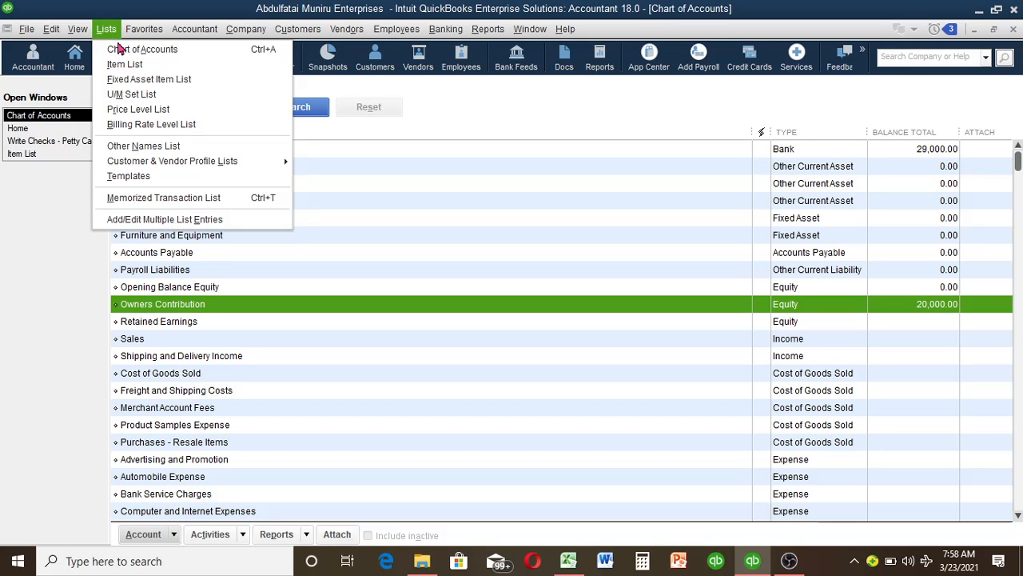
{"action": "mouse_move", "coordinate": [90, 34]}
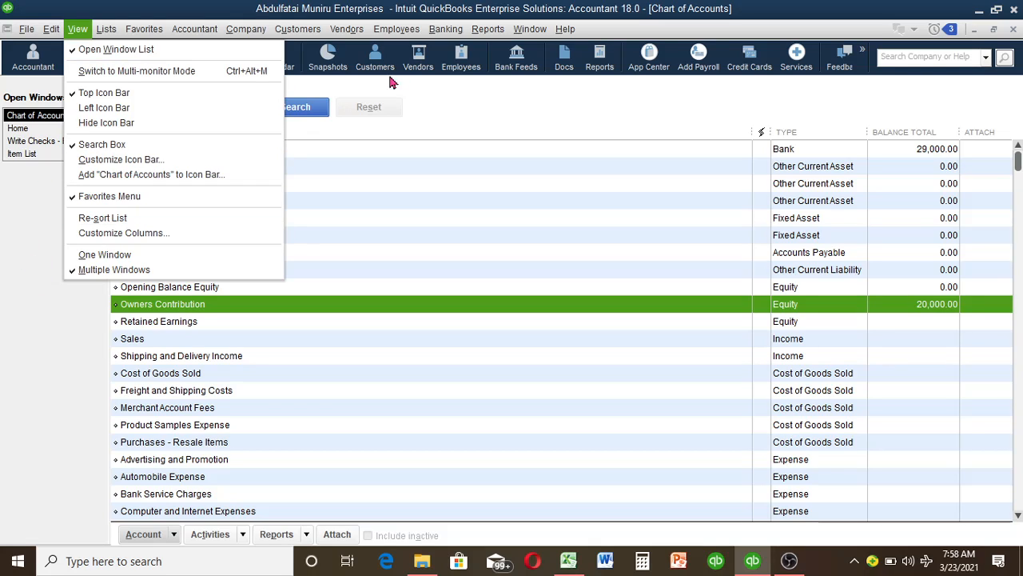
{"action": "left_click", "coordinate": [425, 87]}
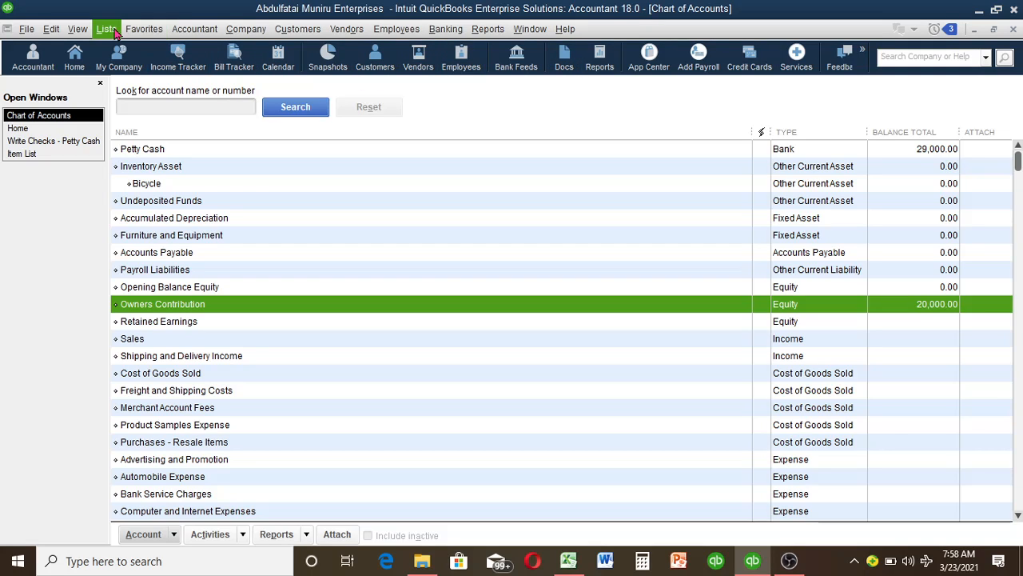
{"action": "left_click", "coordinate": [79, 31]}
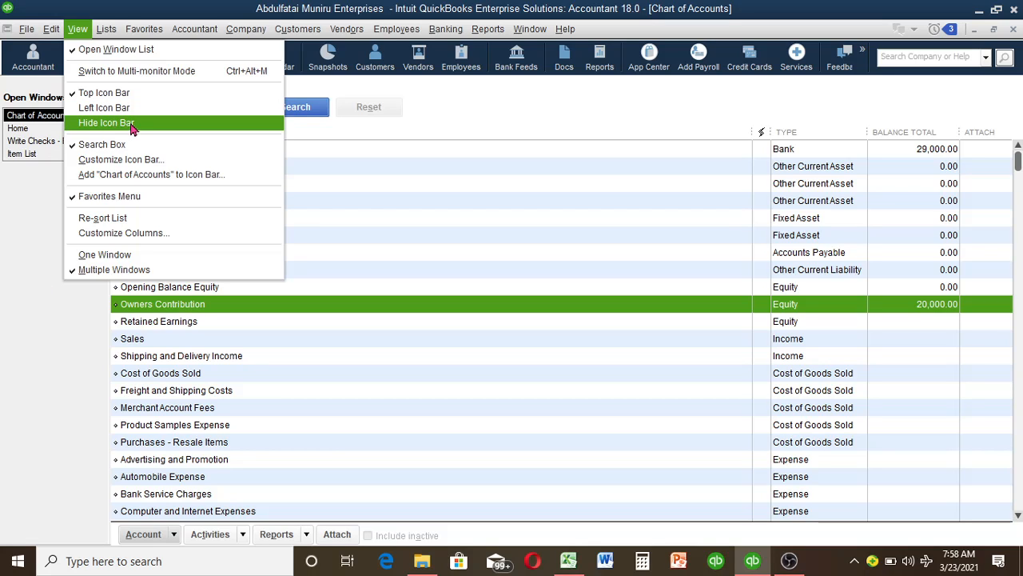
{"action": "left_click", "coordinate": [52, 356]}
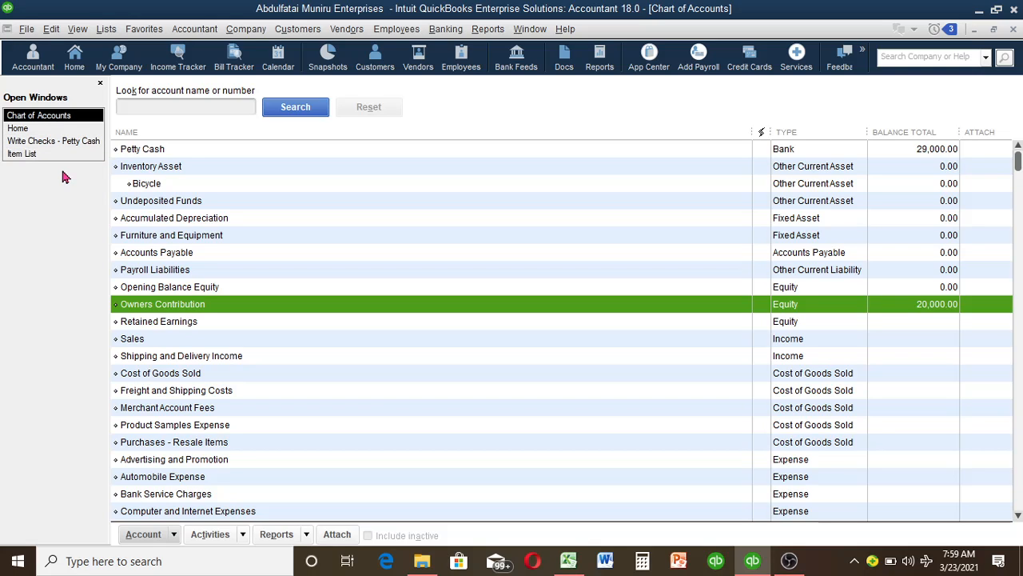
Return to the open Petty Cash check and make it payable to the vendor Salifu Company.
{"action": "left_click", "coordinate": [51, 142]}
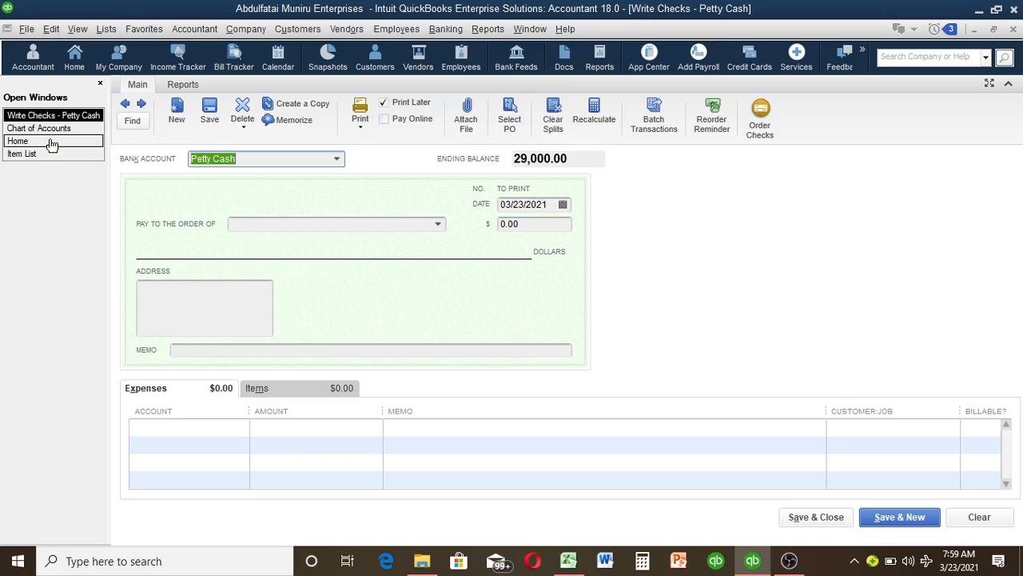
{"action": "left_click", "coordinate": [337, 161]}
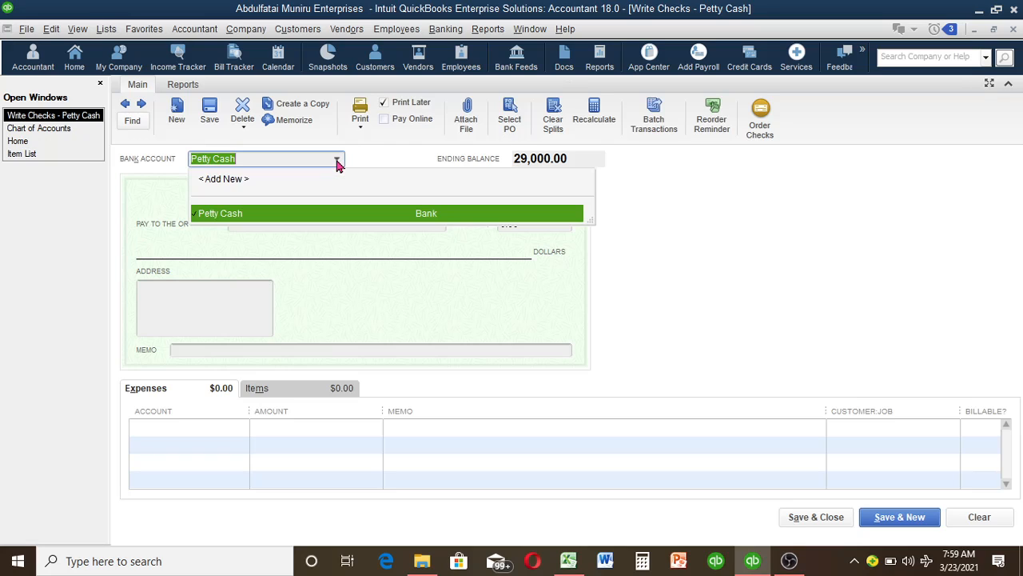
{"action": "left_click", "coordinate": [336, 161]}
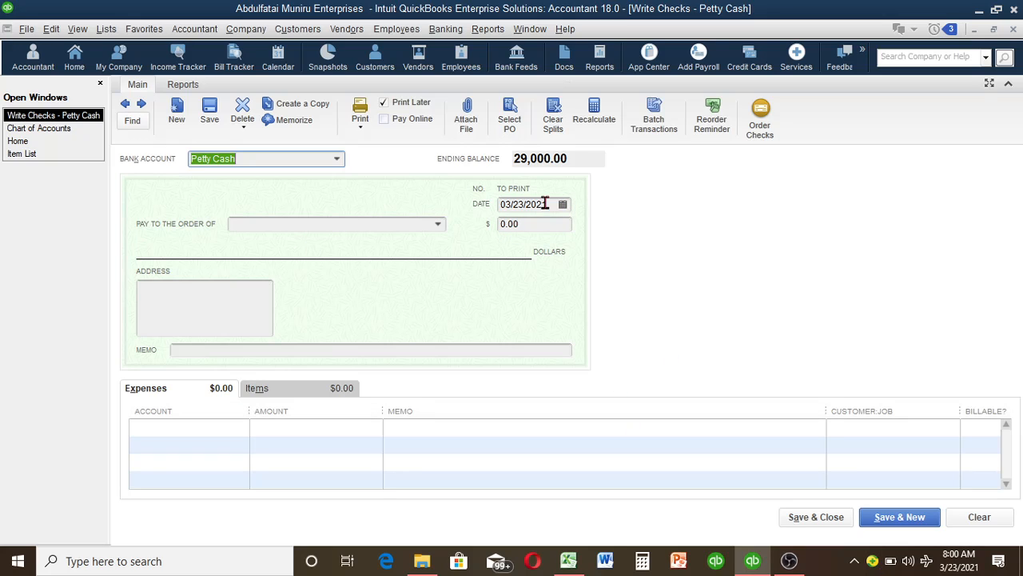
{"action": "left_click", "coordinate": [438, 226]}
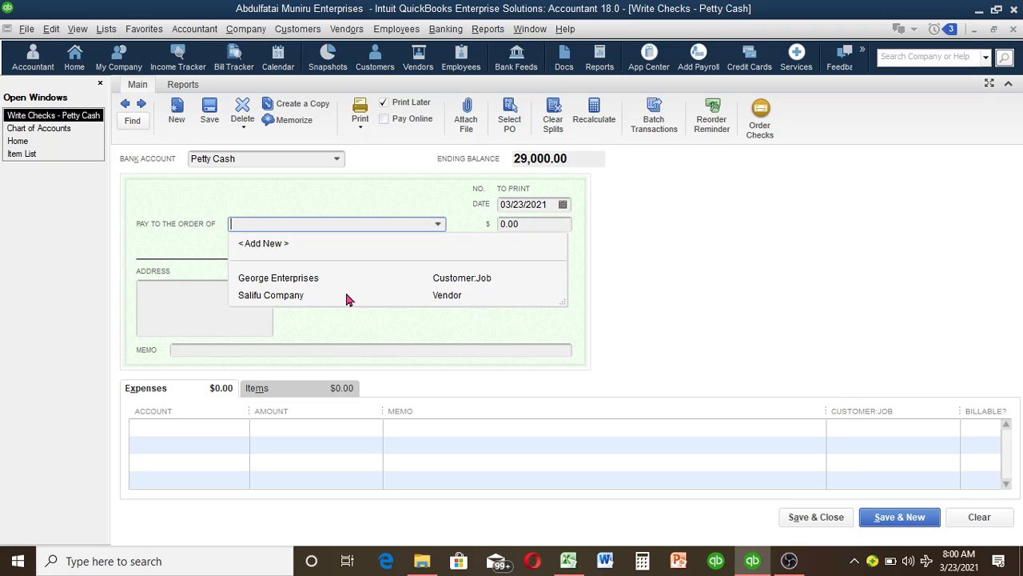
{"action": "left_click", "coordinate": [286, 295]}
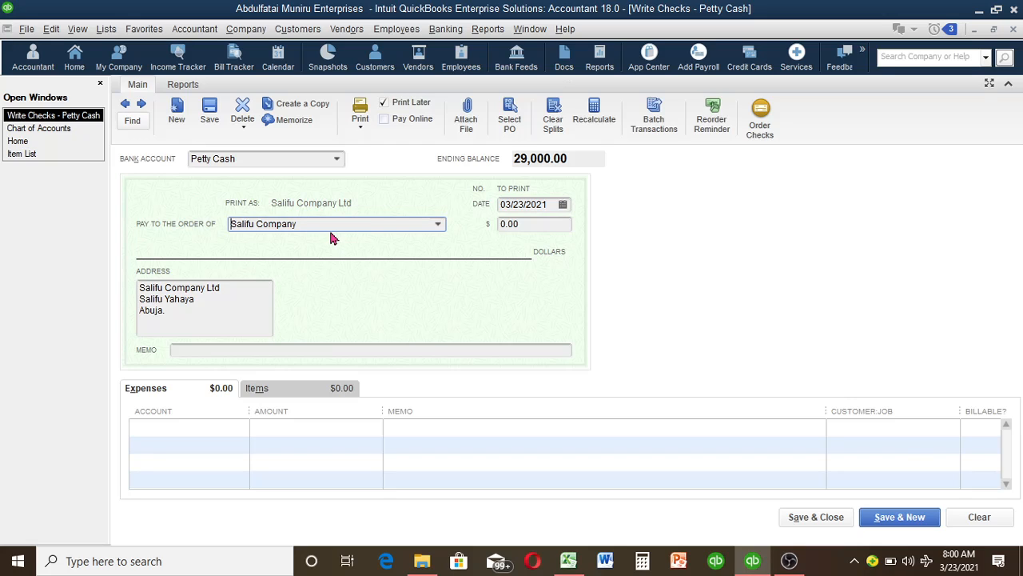
{"action": "left_click", "coordinate": [32, 143]}
{"action": "left_click", "coordinate": [439, 226]}
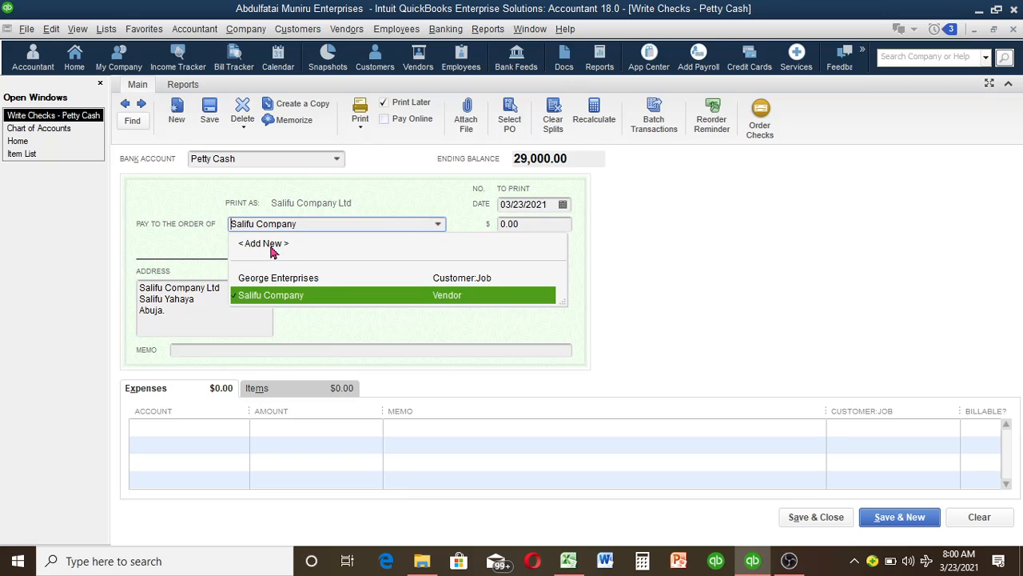
{"action": "left_click", "coordinate": [299, 203]}
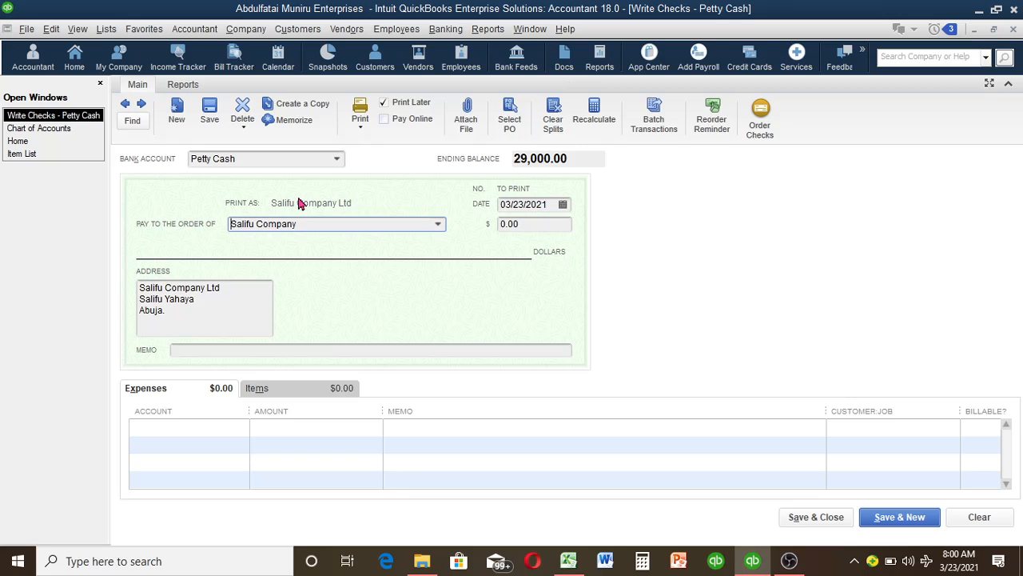
Go back to the home page and open the Vendor Center to view Salifu Company's vendor record.
{"action": "left_click", "coordinate": [48, 143]}
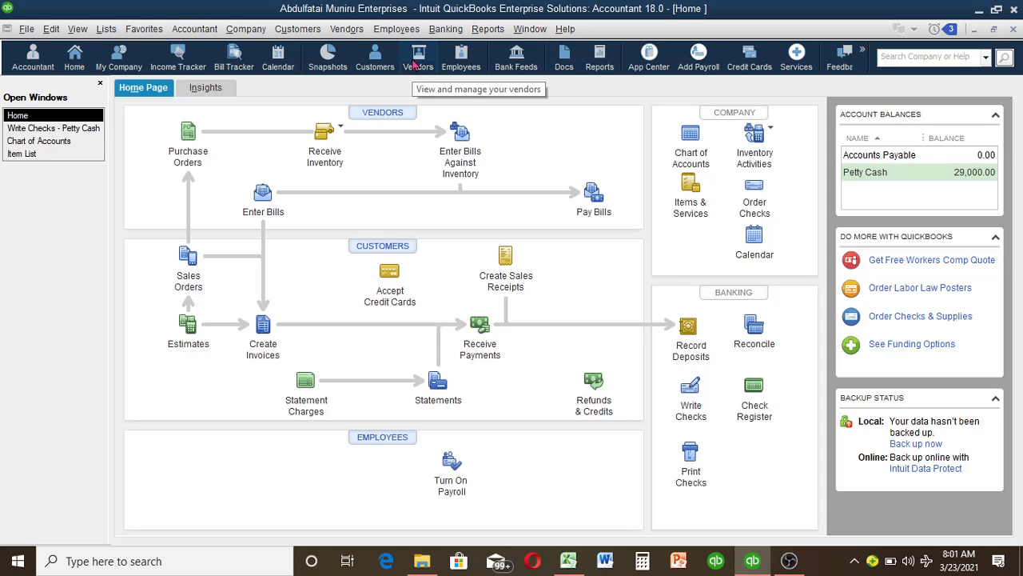
{"action": "left_click", "coordinate": [347, 29]}
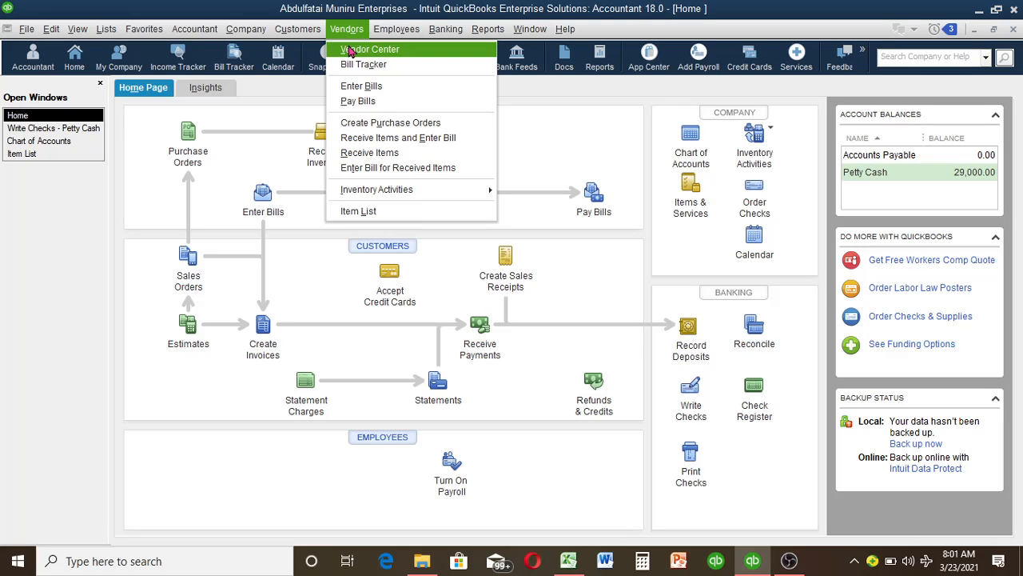
{"action": "left_click", "coordinate": [300, 109]}
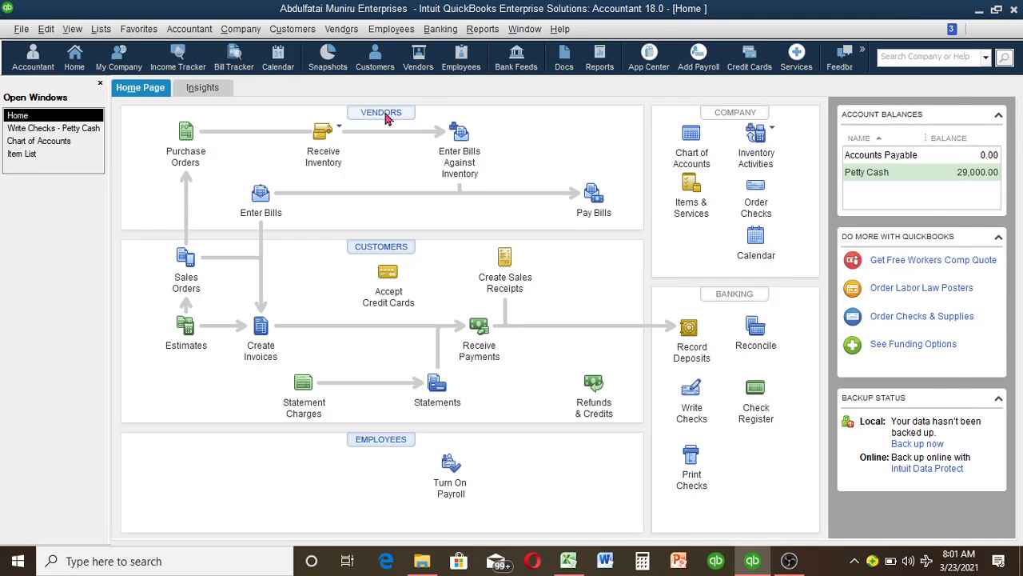
{"action": "left_click", "coordinate": [385, 117]}
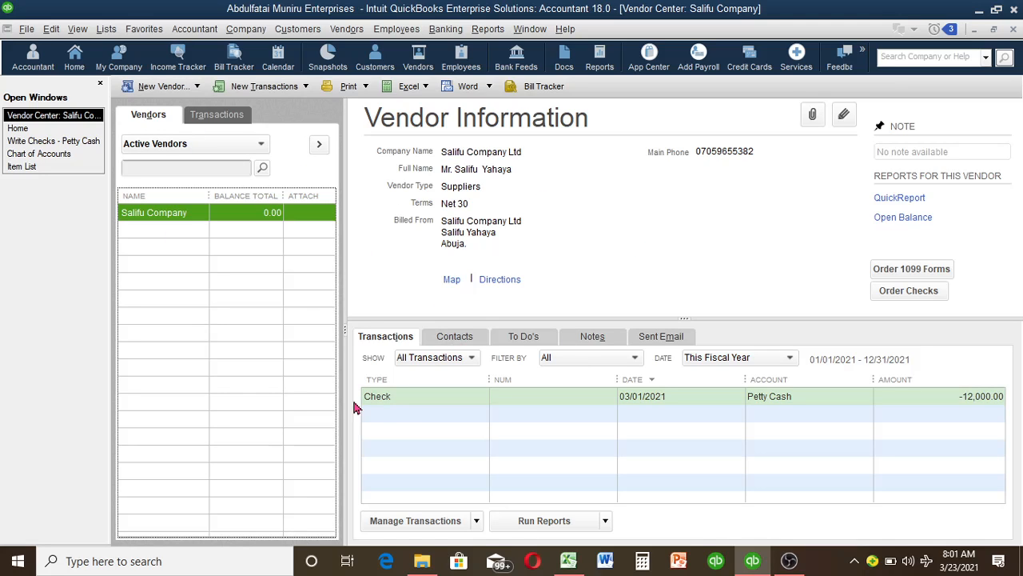
Start a new vendor record, revisit Salifu Company's vendor record, and return to the blank vendor form's company name.
{"action": "left_click", "coordinate": [198, 88]}
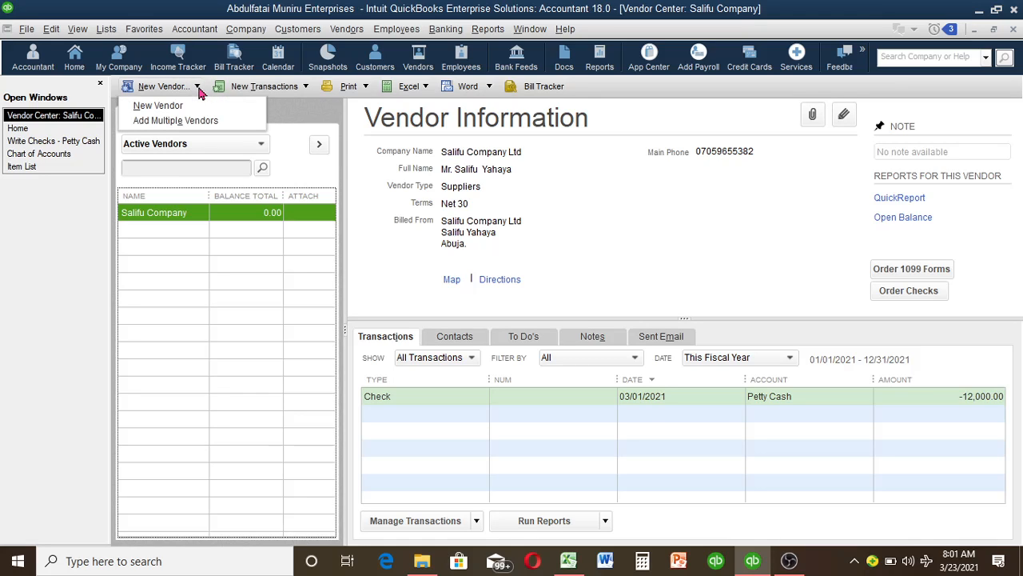
{"action": "left_click", "coordinate": [167, 108]}
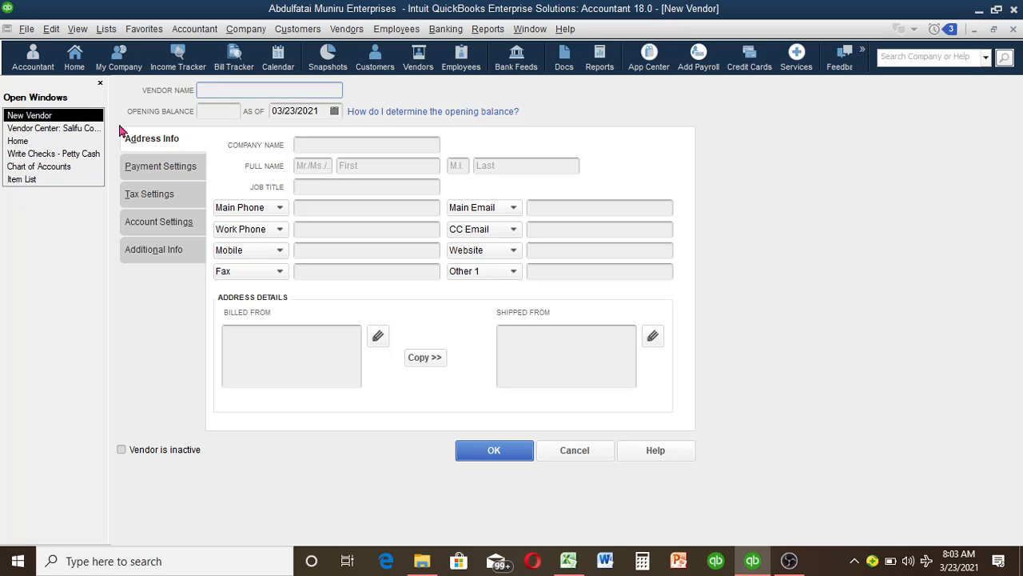
{"action": "left_click", "coordinate": [56, 132]}
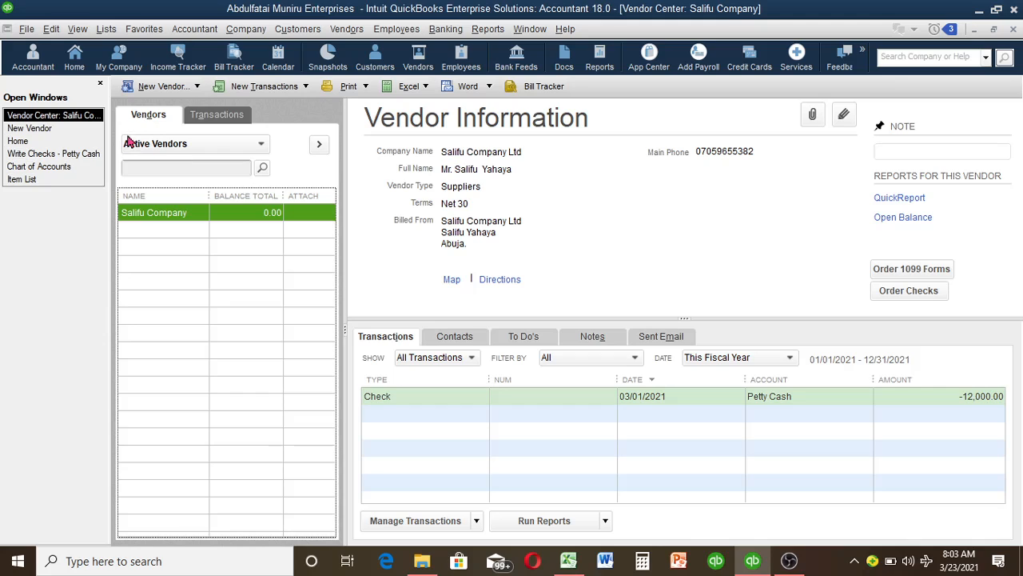
{"action": "left_click", "coordinate": [32, 128]}
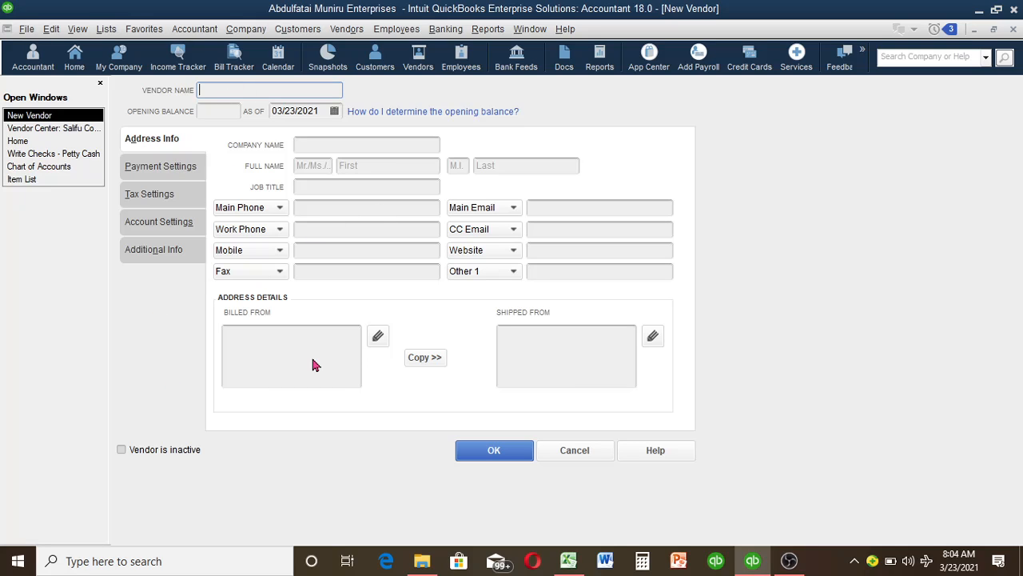
{"action": "left_click", "coordinate": [382, 145]}
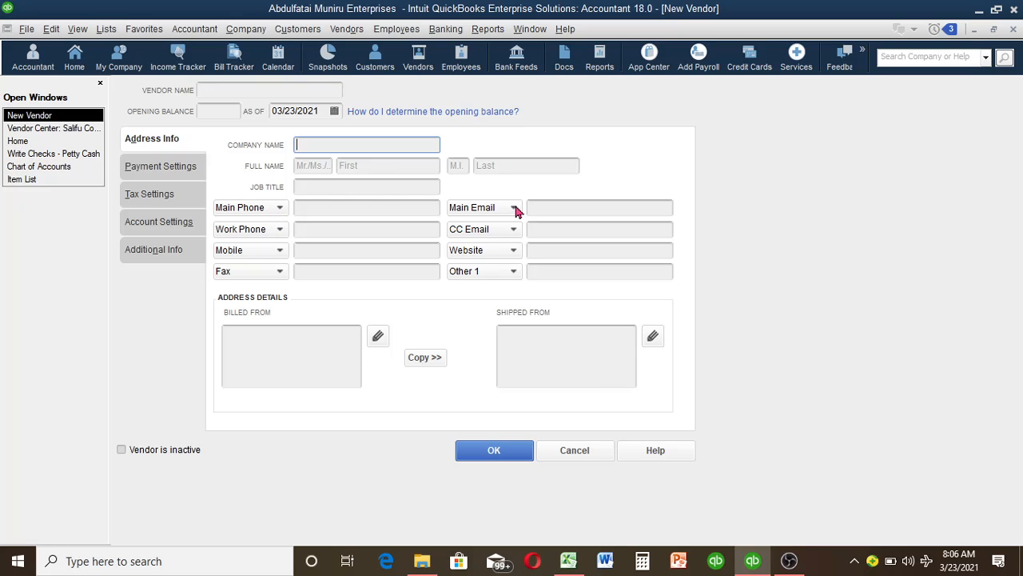
Look through the contact types for the new vendor's Main Phone, and change the Mobile contact type to Facebook.
{"action": "left_click", "coordinate": [281, 207]}
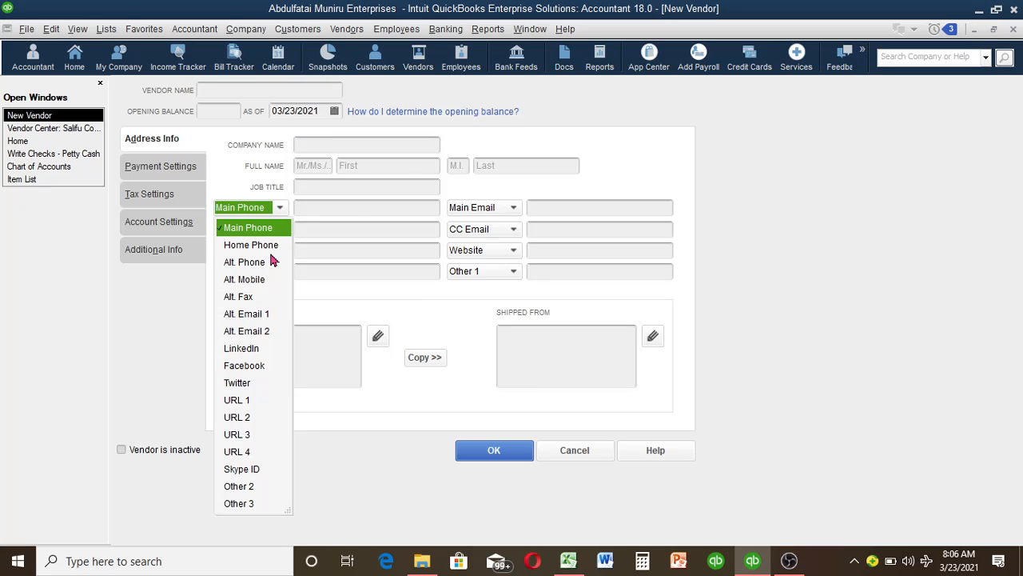
{"action": "left_click", "coordinate": [285, 210]}
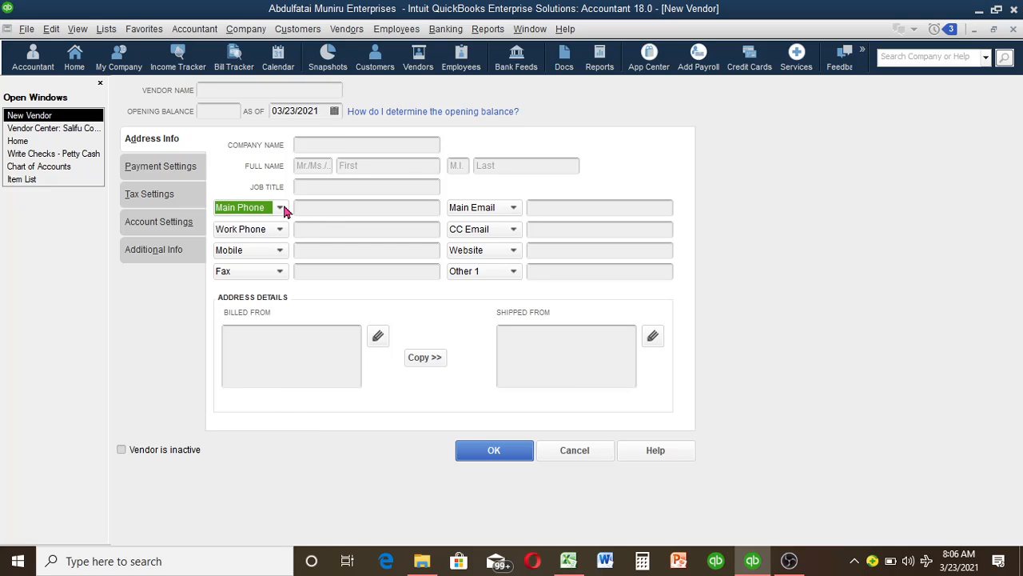
{"action": "left_click", "coordinate": [280, 250]}
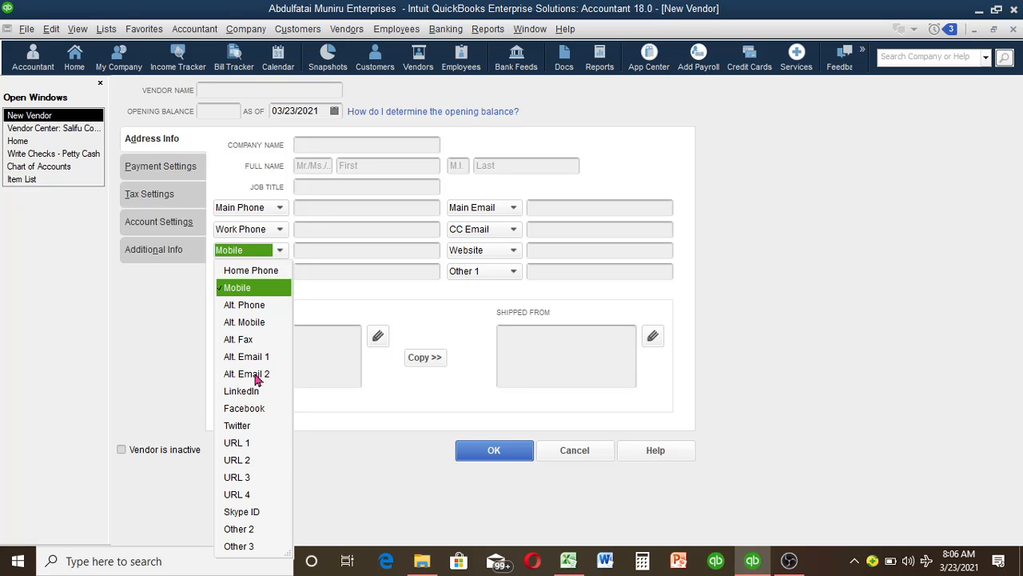
{"action": "left_click", "coordinate": [266, 309]}
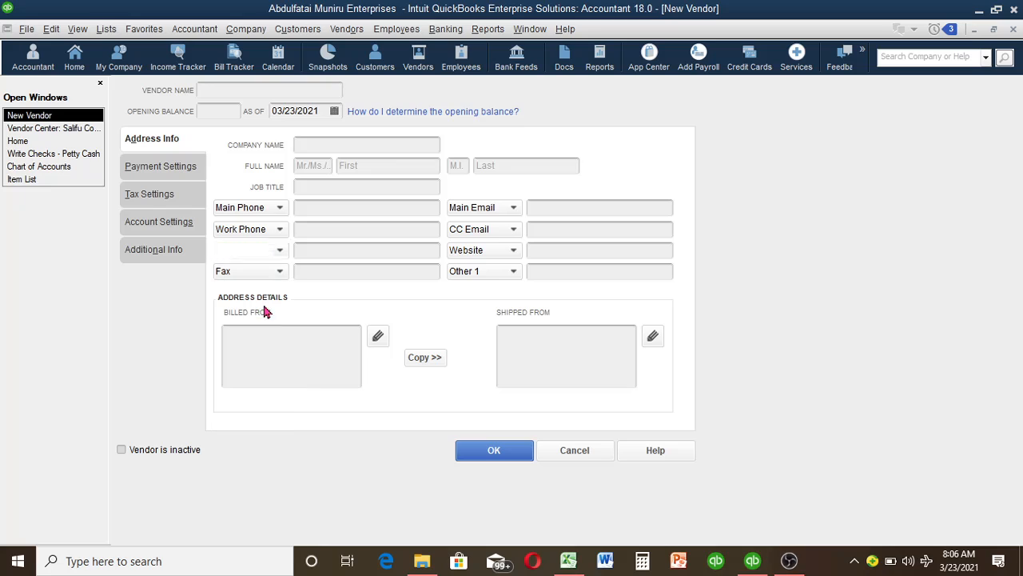
{"action": "left_click", "coordinate": [281, 252]}
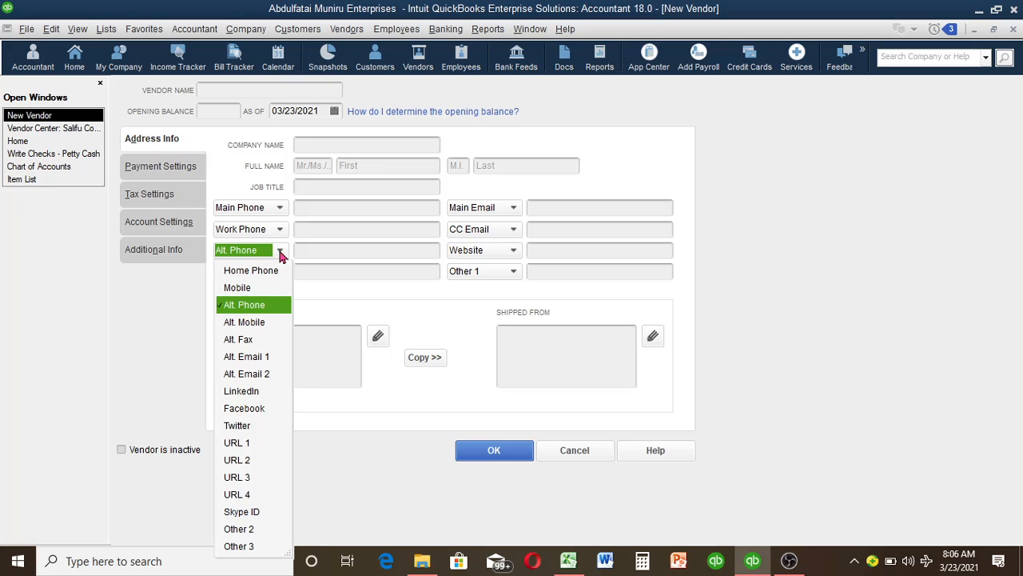
{"action": "left_click", "coordinate": [253, 408]}
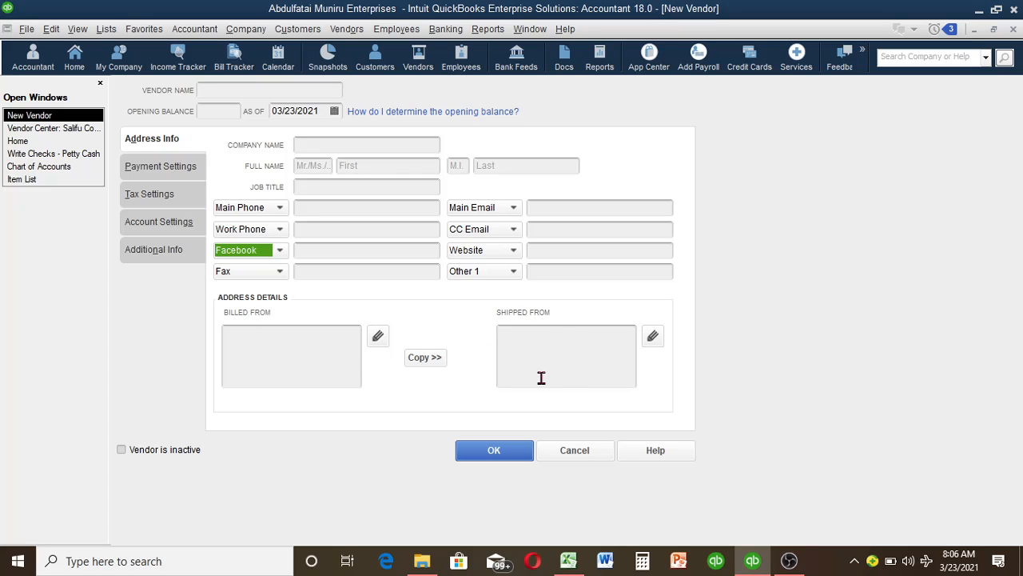
Review the new vendor's payment settings and tax settings, and cancel the vendor record without saving it.
{"action": "left_click", "coordinate": [162, 167]}
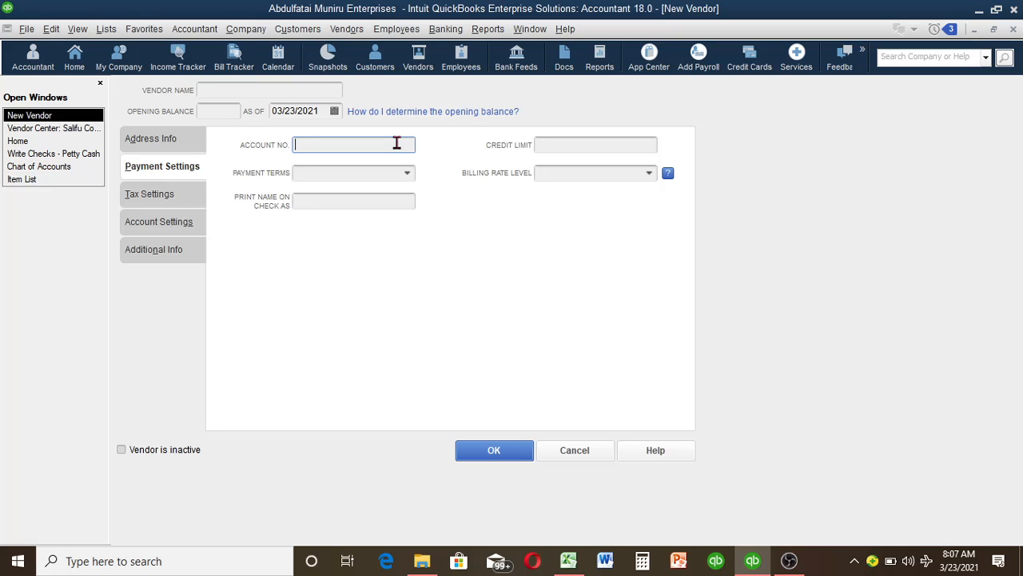
{"action": "left_click", "coordinate": [181, 204]}
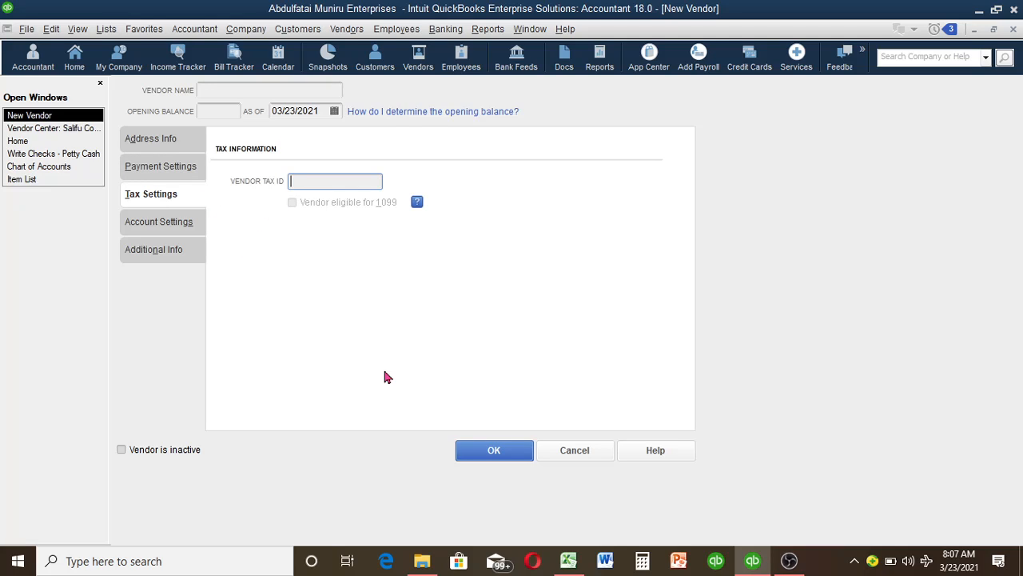
{"action": "left_click", "coordinate": [583, 452]}
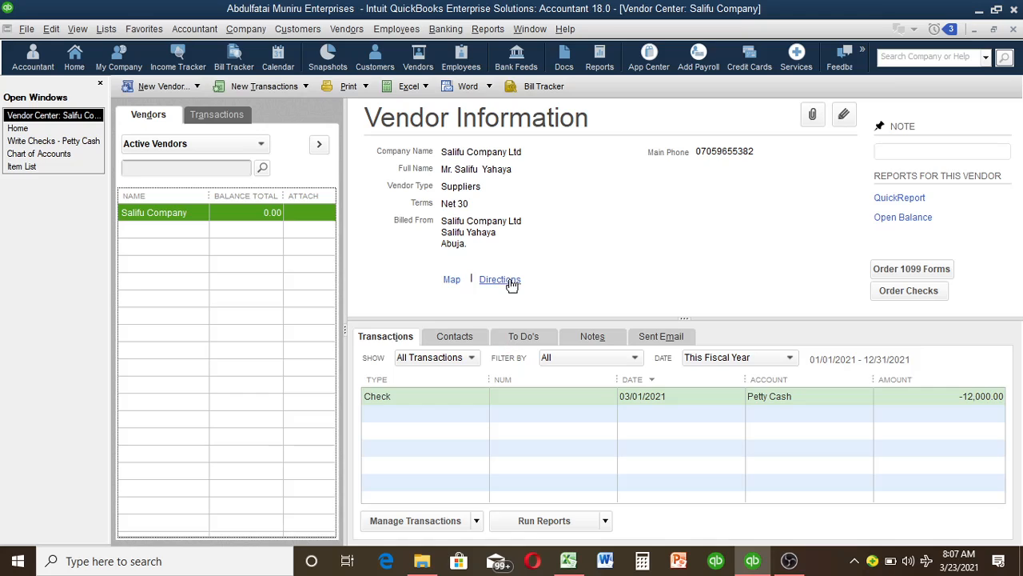
Return to the open Petty Cash check, compare its Expenses and Items sections, and view the items available for selection.
{"action": "left_click", "coordinate": [46, 140]}
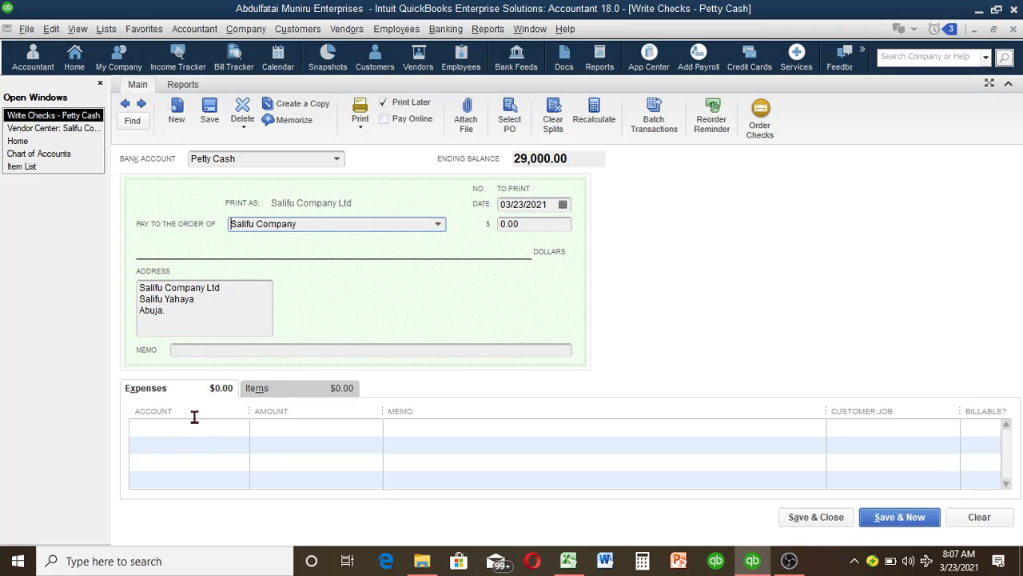
{"action": "left_click", "coordinate": [280, 397]}
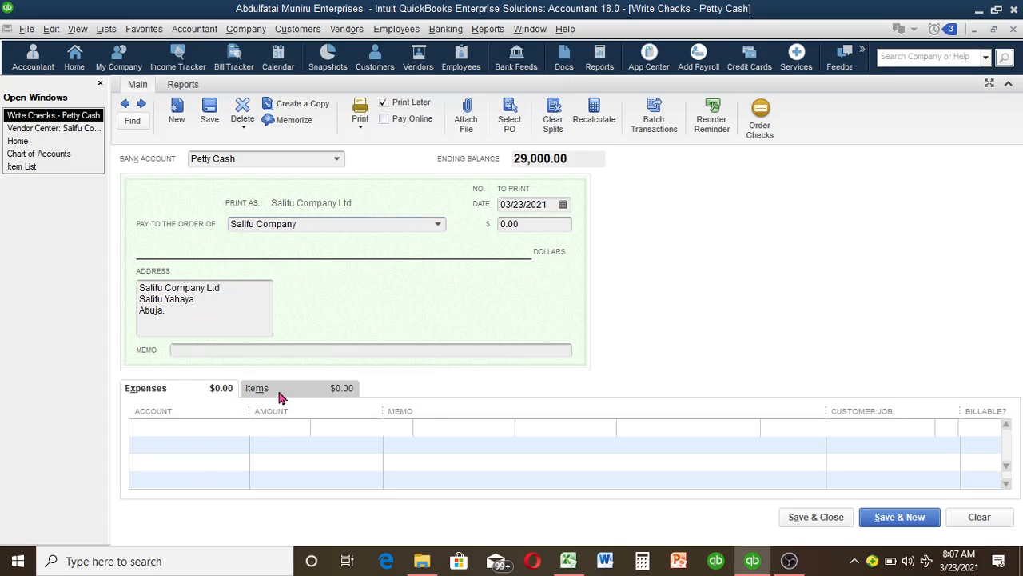
{"action": "left_click", "coordinate": [199, 393]}
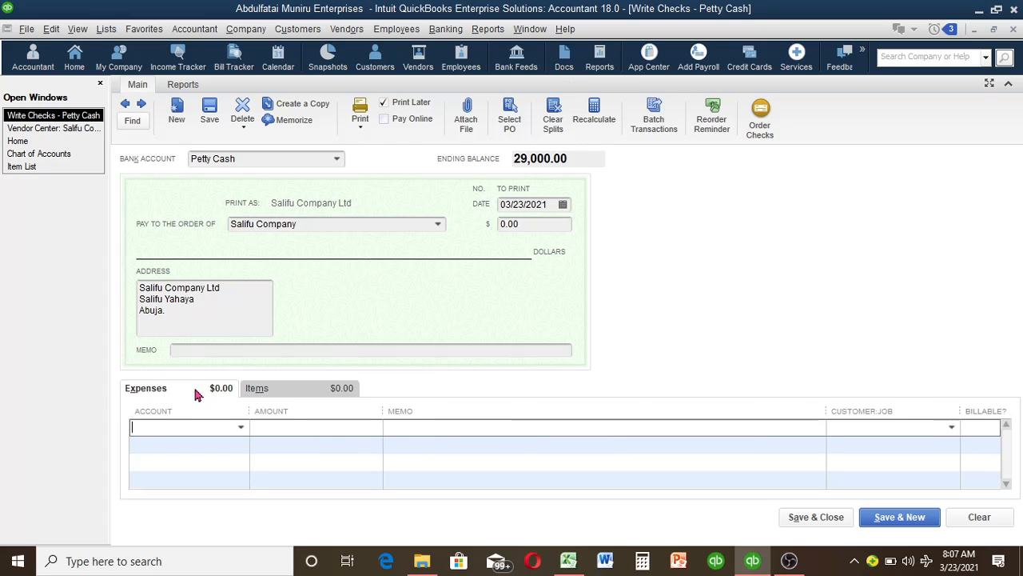
{"action": "left_click", "coordinate": [294, 389]}
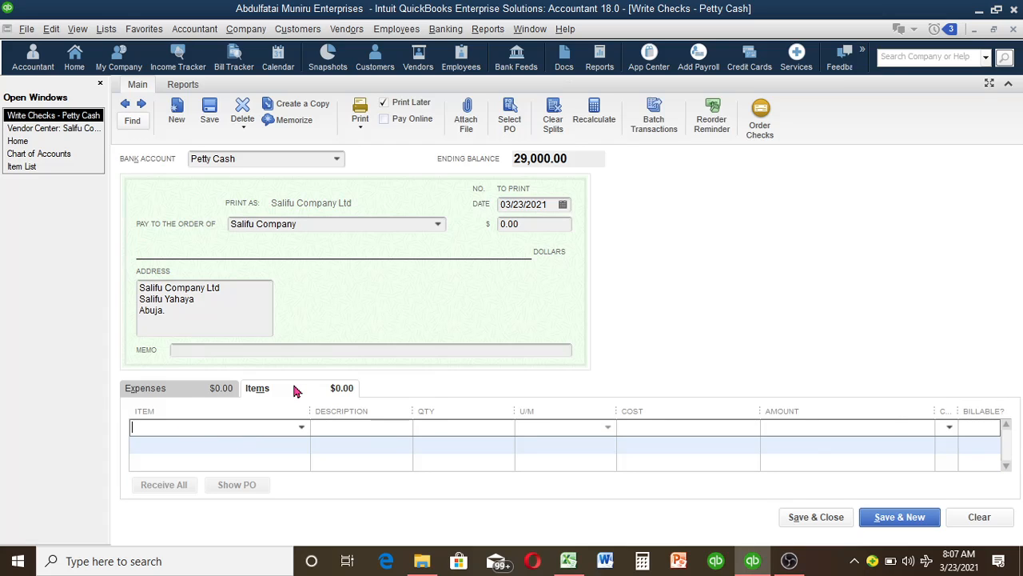
{"action": "left_click", "coordinate": [194, 397]}
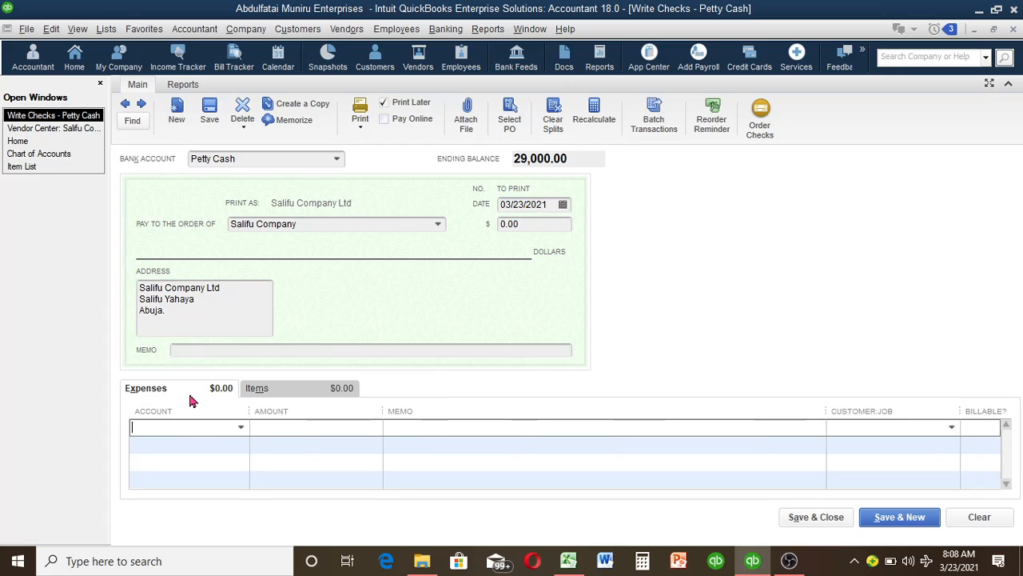
{"action": "left_click", "coordinate": [308, 392]}
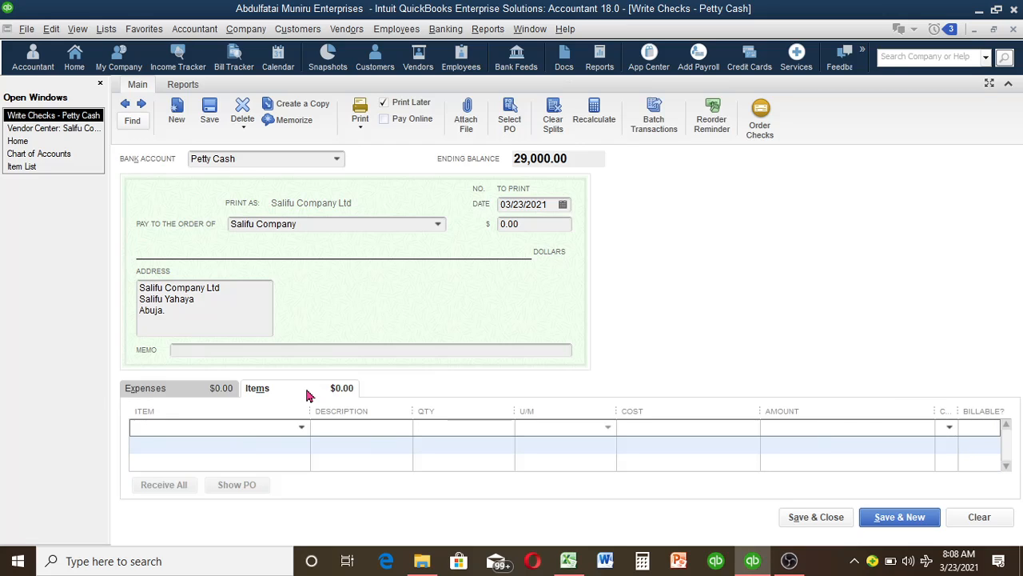
{"action": "left_click", "coordinate": [302, 431]}
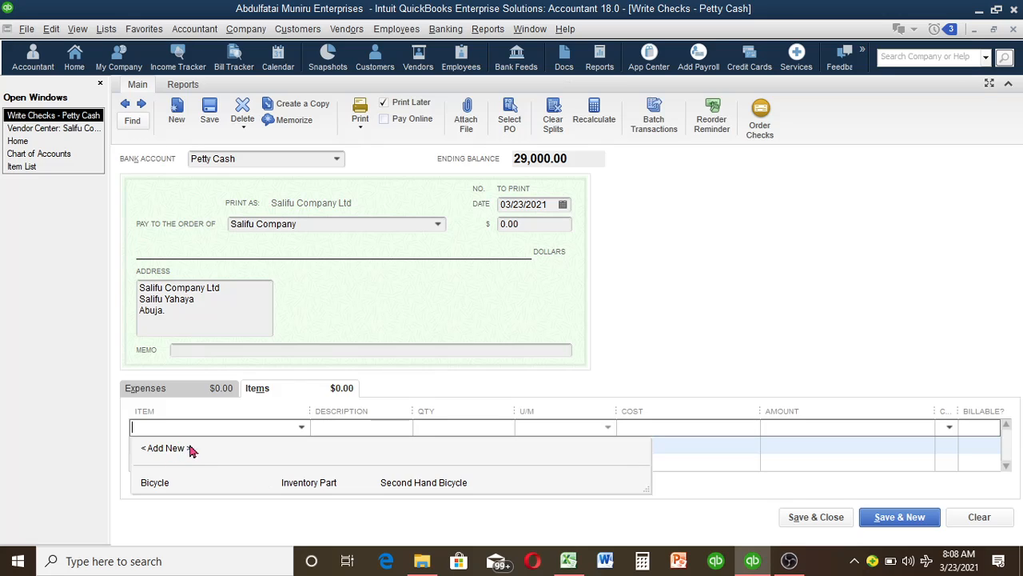
{"action": "left_click", "coordinate": [302, 429]}
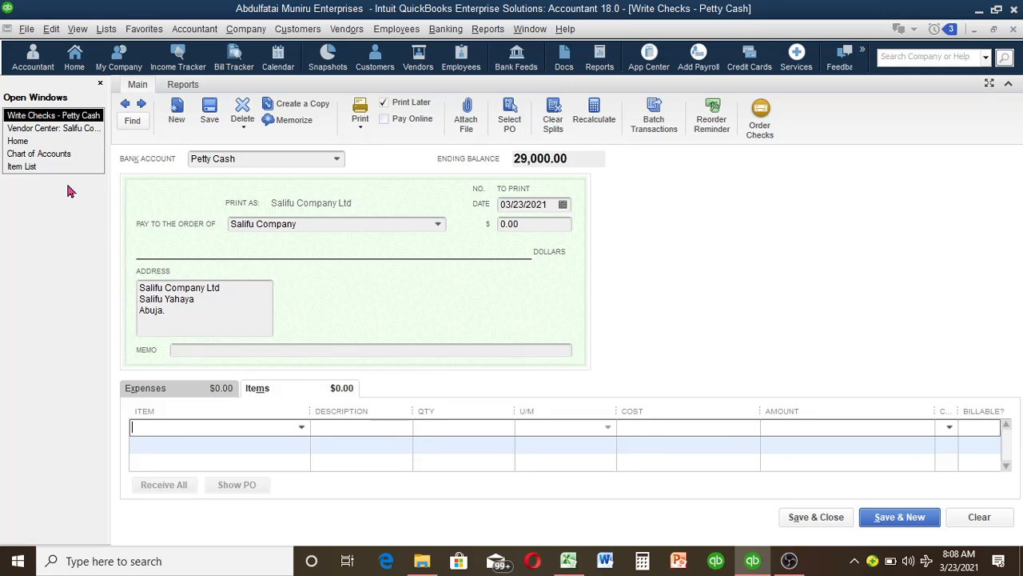
Go back to the home page, open the Item List, and start a new item.
{"action": "left_click", "coordinate": [22, 142]}
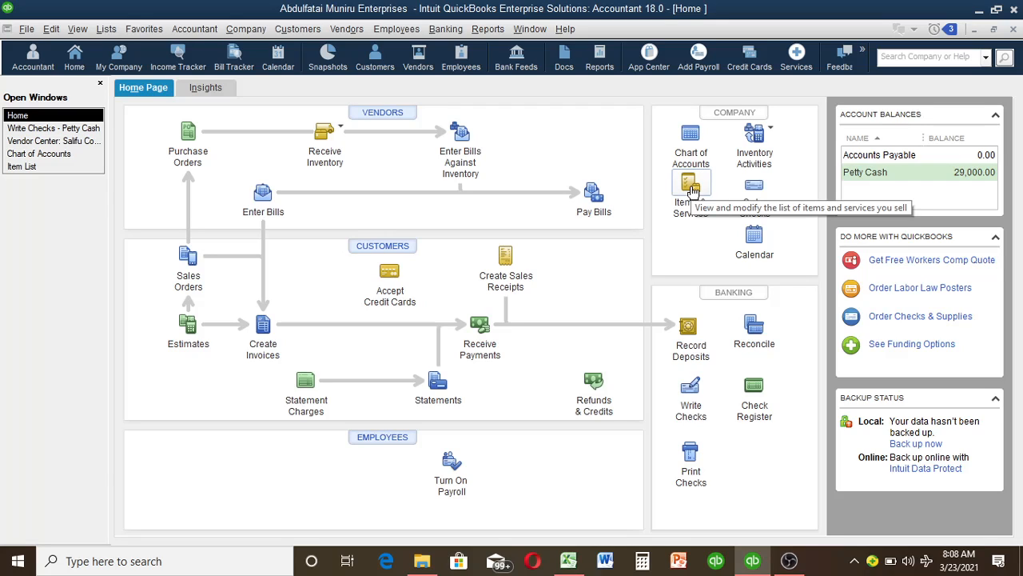
{"action": "left_click", "coordinate": [103, 31]}
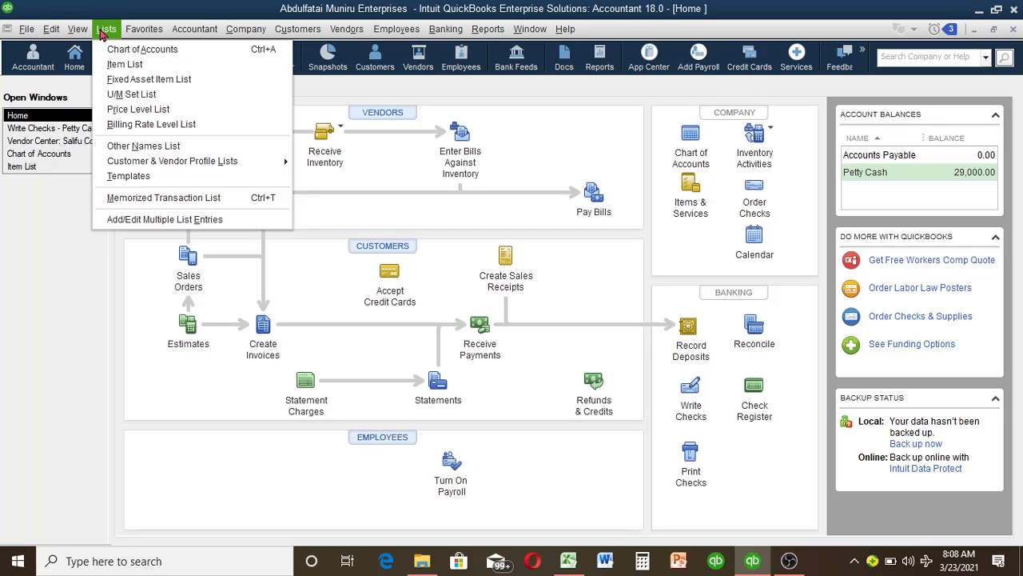
{"action": "left_click", "coordinate": [173, 68]}
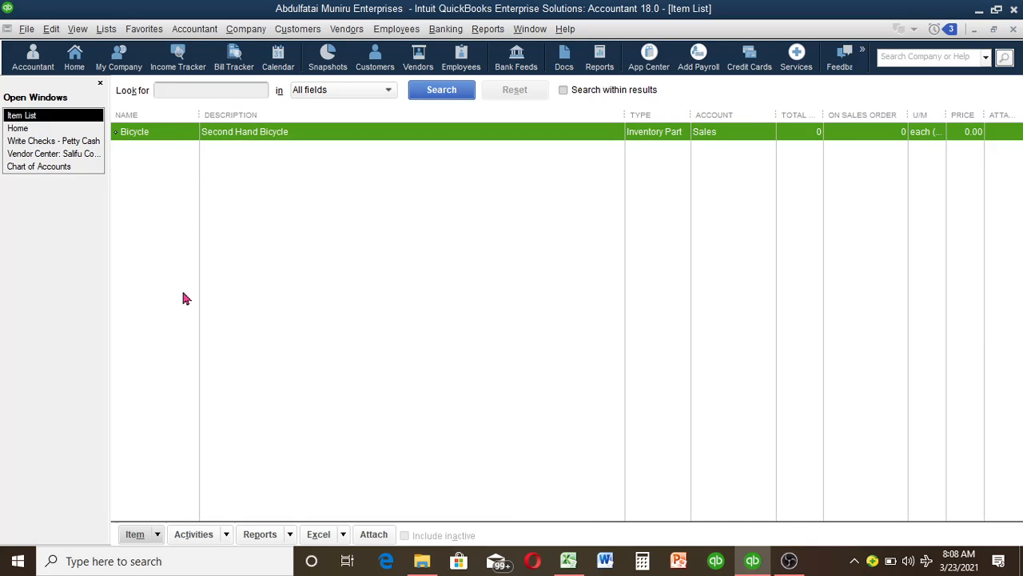
{"action": "right_click", "coordinate": [183, 298]}
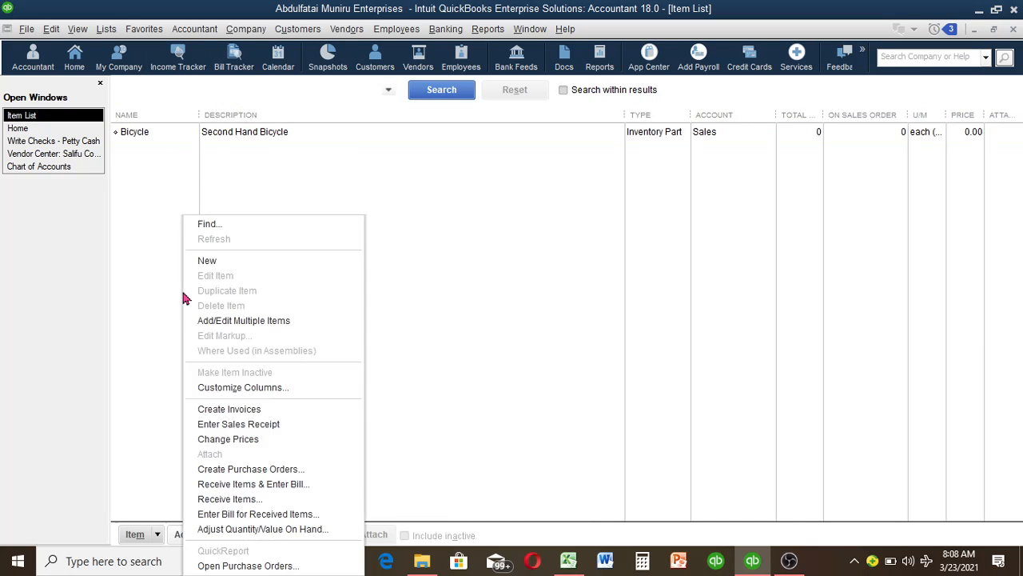
{"action": "left_click", "coordinate": [246, 264]}
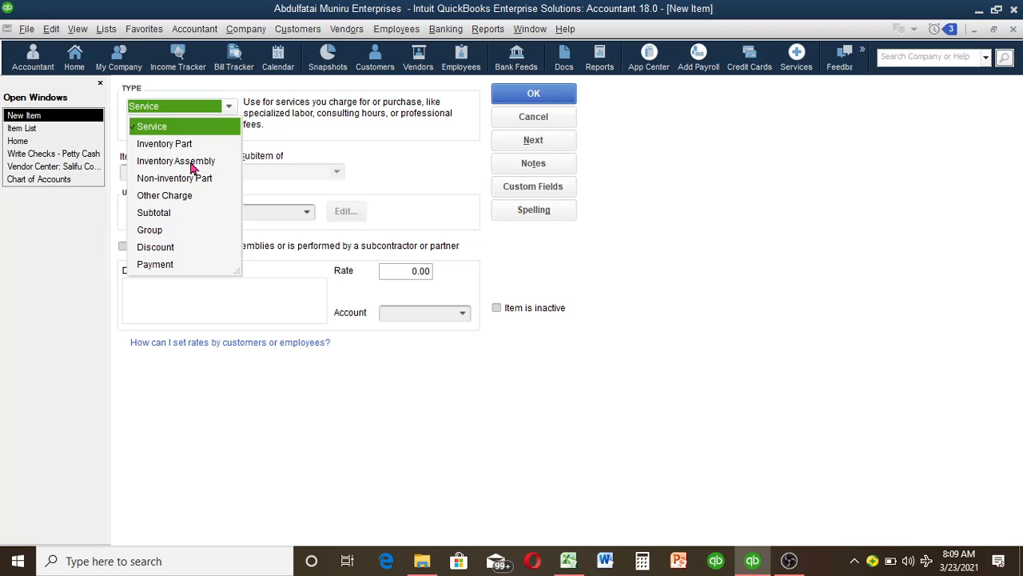
{"action": "left_click", "coordinate": [486, 30]}
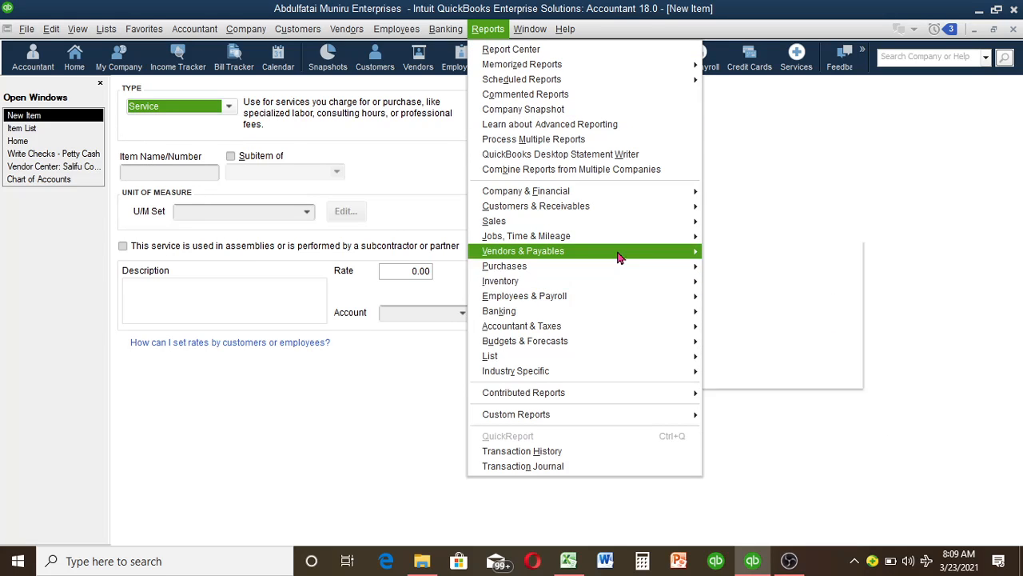
{"action": "mouse_move", "coordinate": [660, 252]}
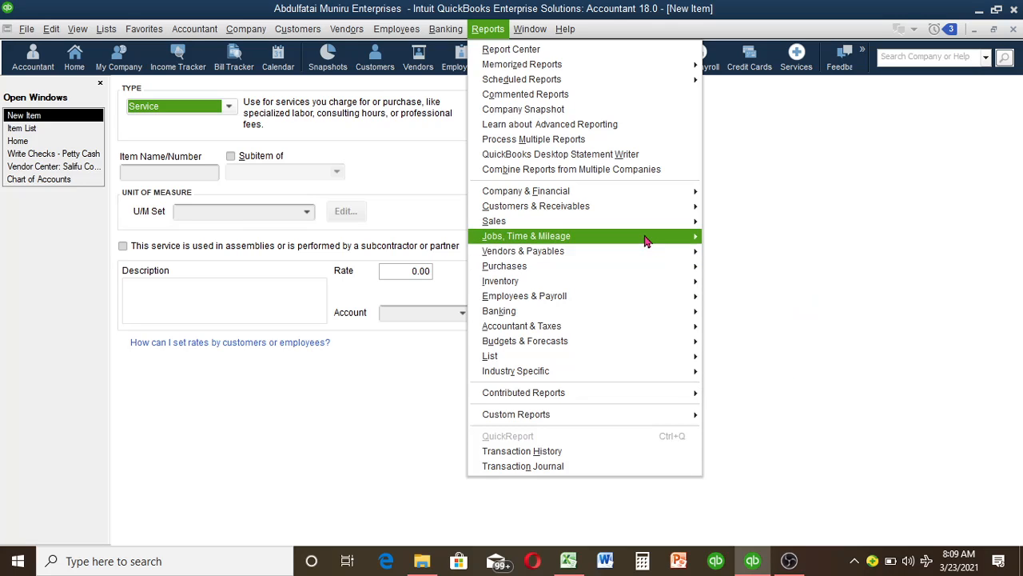
{"action": "mouse_move", "coordinate": [684, 281]}
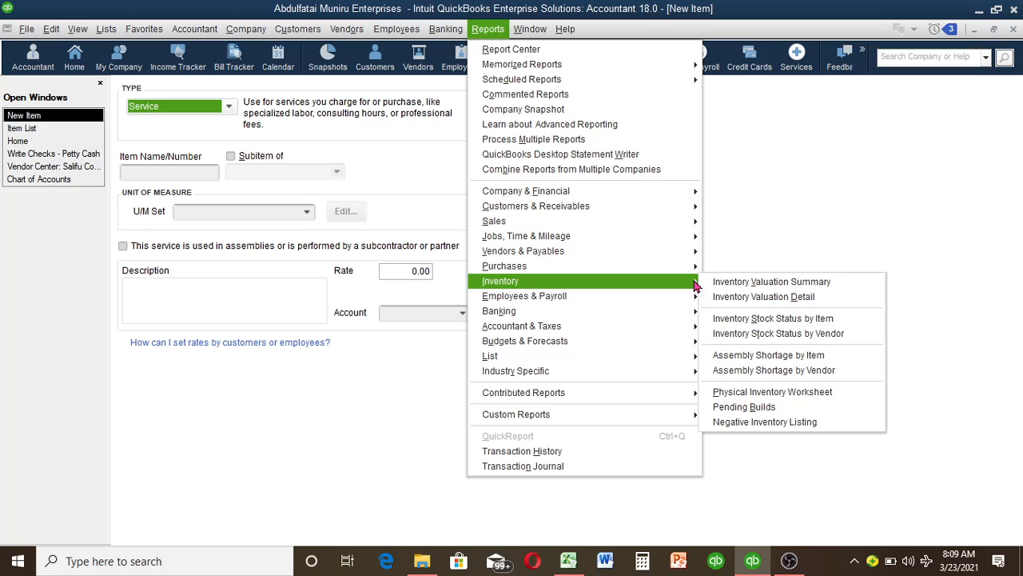
{"action": "mouse_move", "coordinate": [681, 356]}
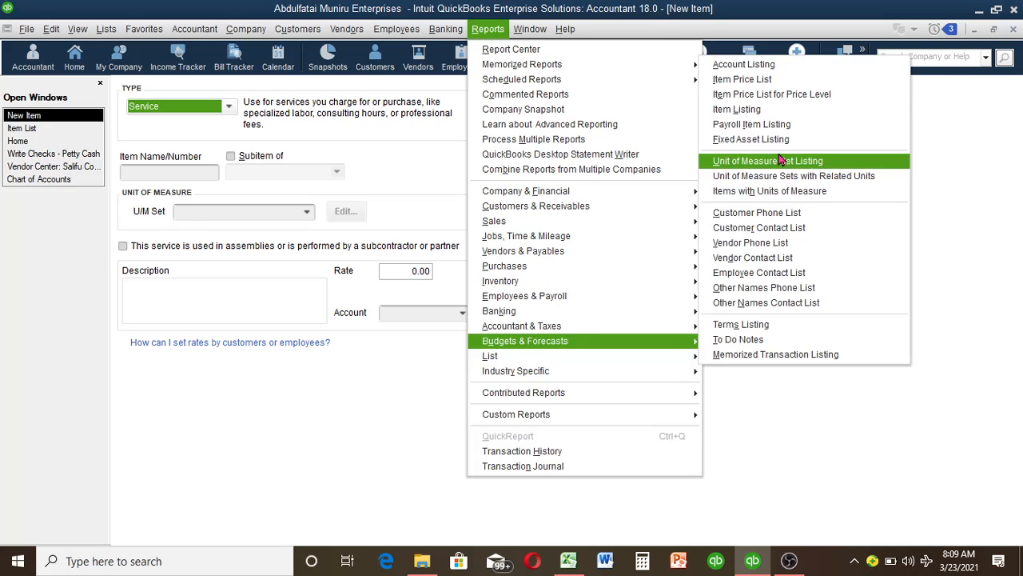
{"action": "mouse_move", "coordinate": [628, 319]}
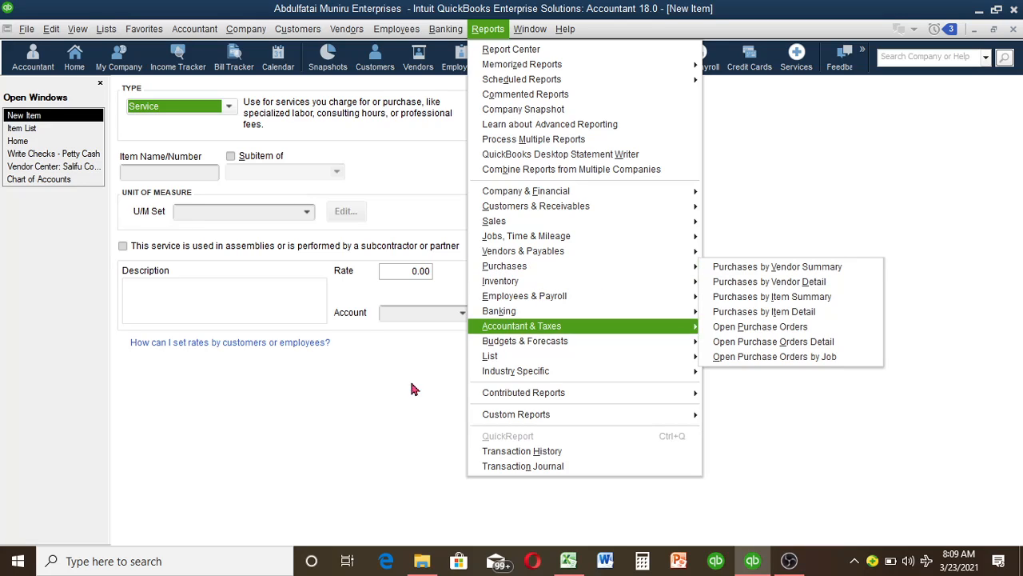
{"action": "left_click", "coordinate": [387, 390]}
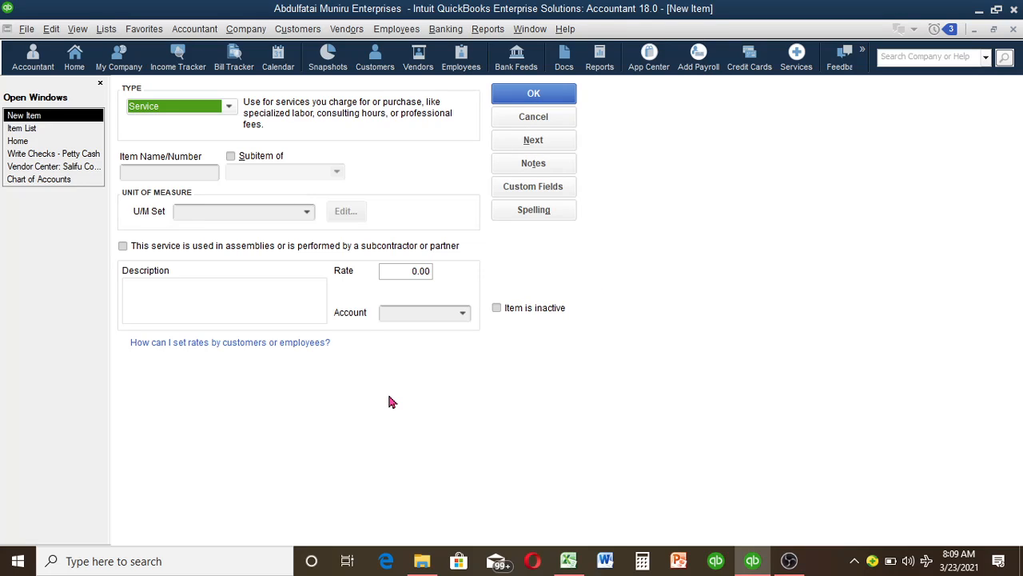
Set the new item's type to Inventory Part and its income account to Sales, reviewing the available income accounts.
{"action": "left_click", "coordinate": [228, 107]}
{"action": "left_click", "coordinate": [190, 144]}
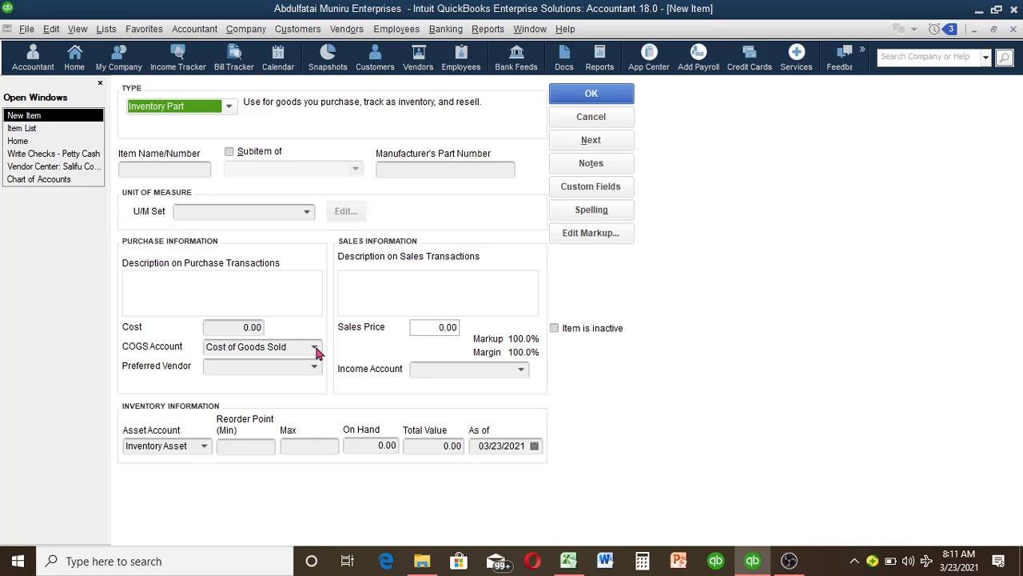
{"action": "left_click", "coordinate": [519, 369]}
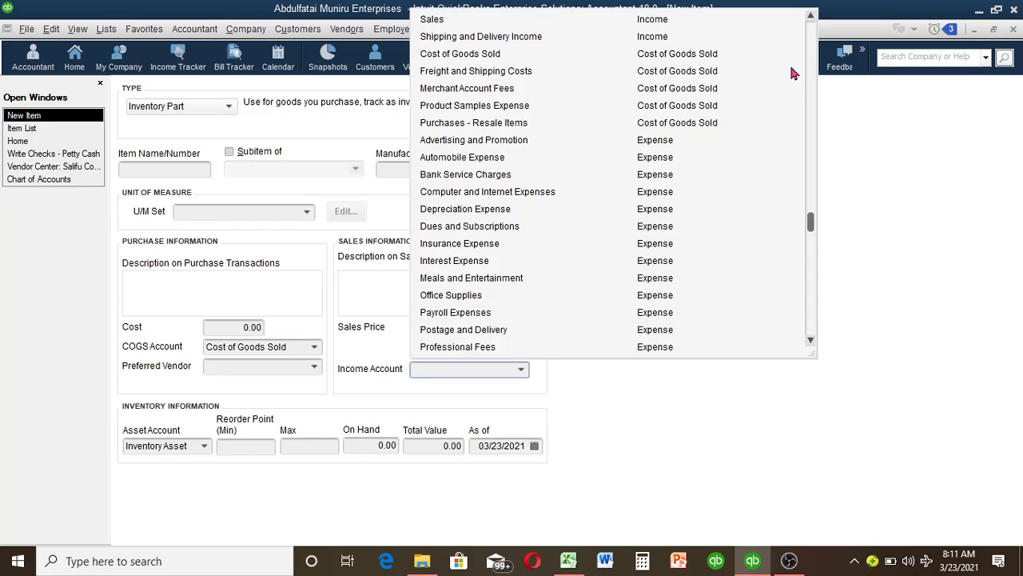
{"action": "left_click", "coordinate": [438, 20]}
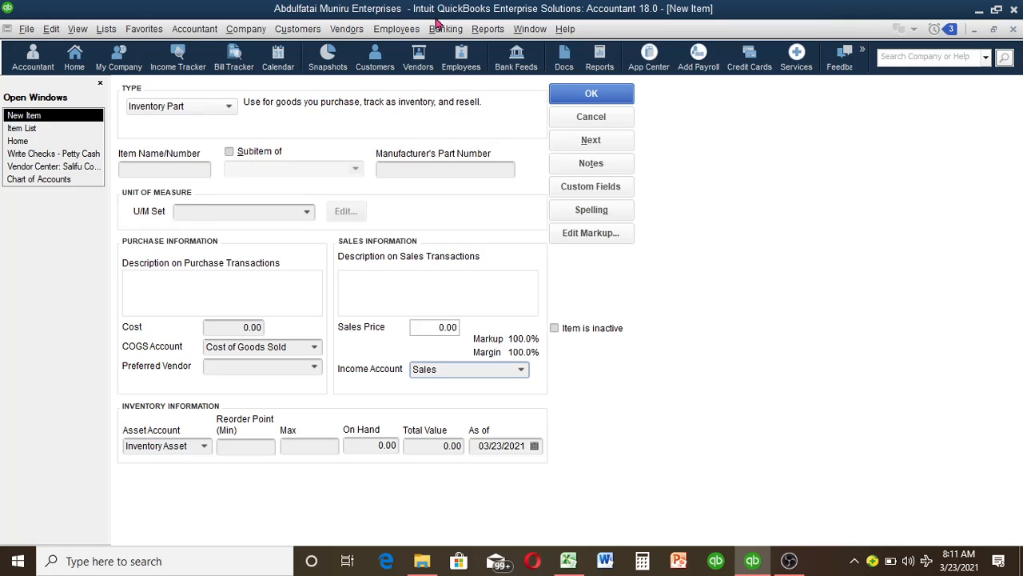
{"action": "left_click", "coordinate": [522, 372]}
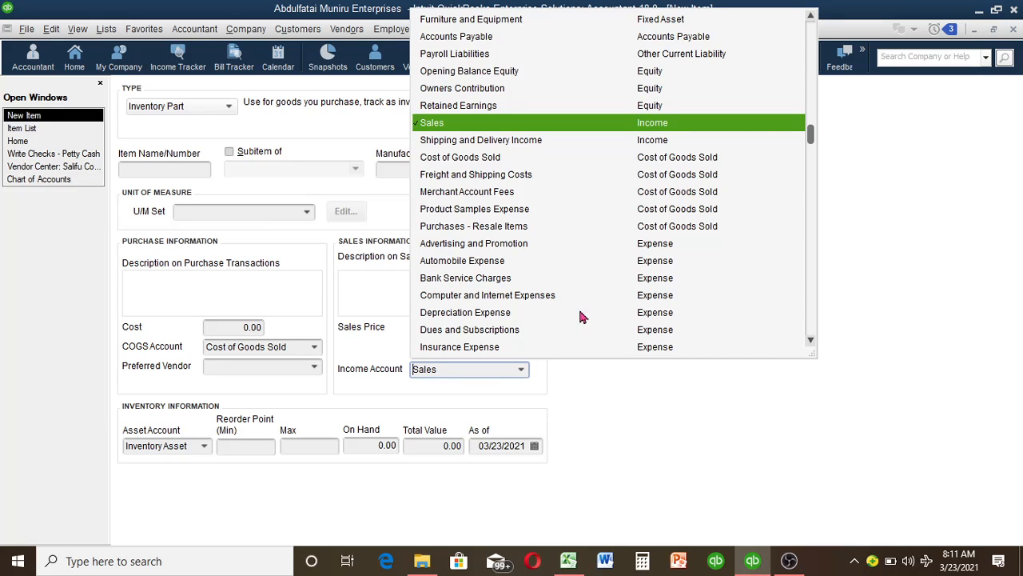
{"action": "left_click", "coordinate": [810, 37]}
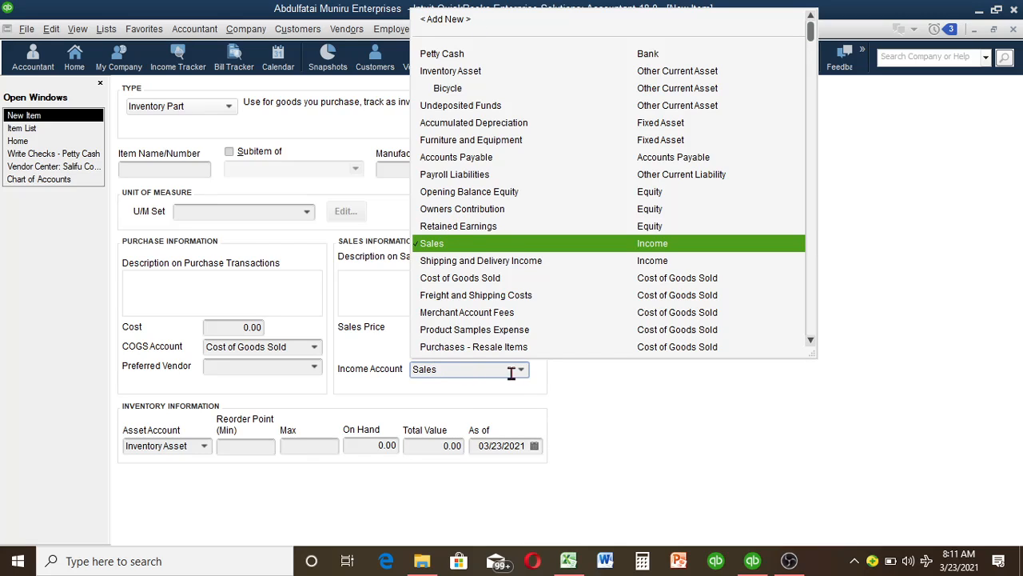
{"action": "scroll", "coordinate": [521, 379], "scroll_direction": "down", "scroll_amount": 2}
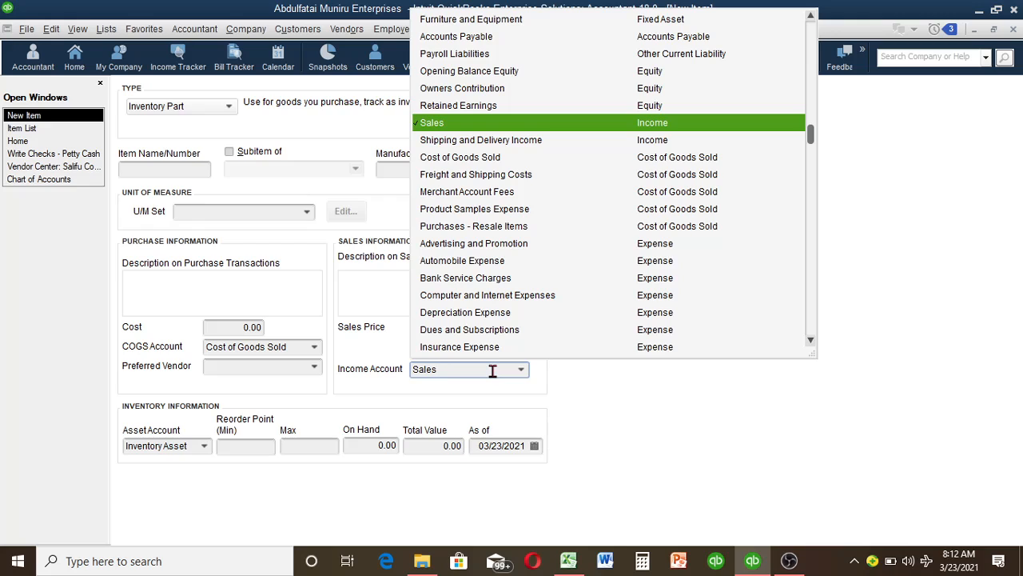
{"action": "left_click", "coordinate": [445, 398]}
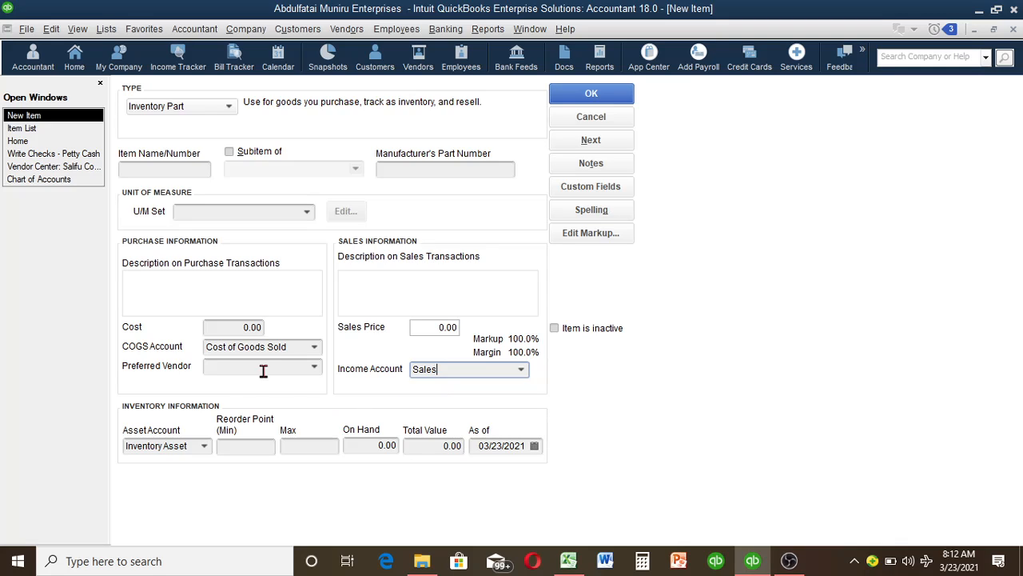
Look through the accounts available for the new item's COGS Account and Asset Account.
{"action": "left_click", "coordinate": [315, 347]}
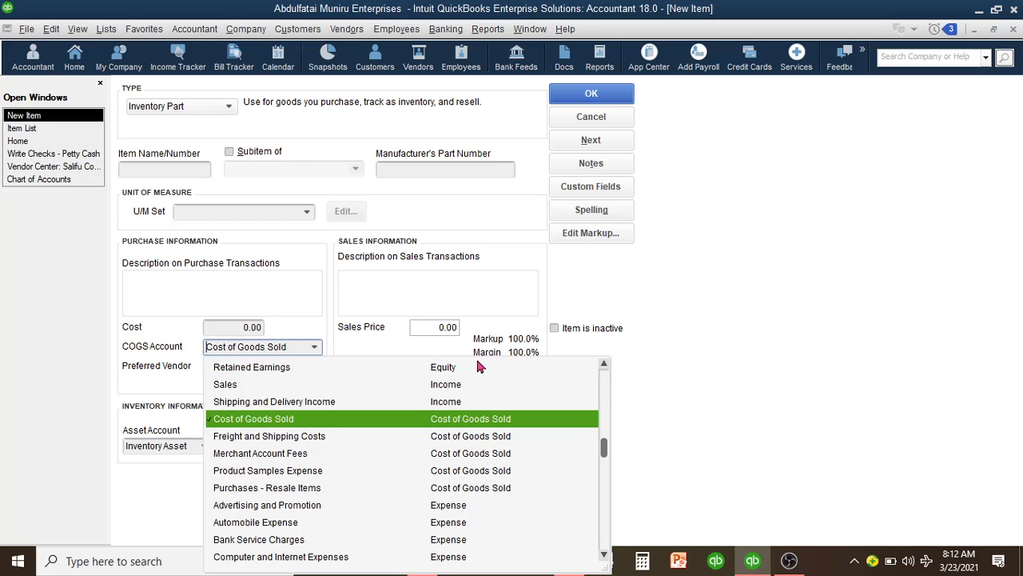
{"action": "left_click", "coordinate": [606, 378]}
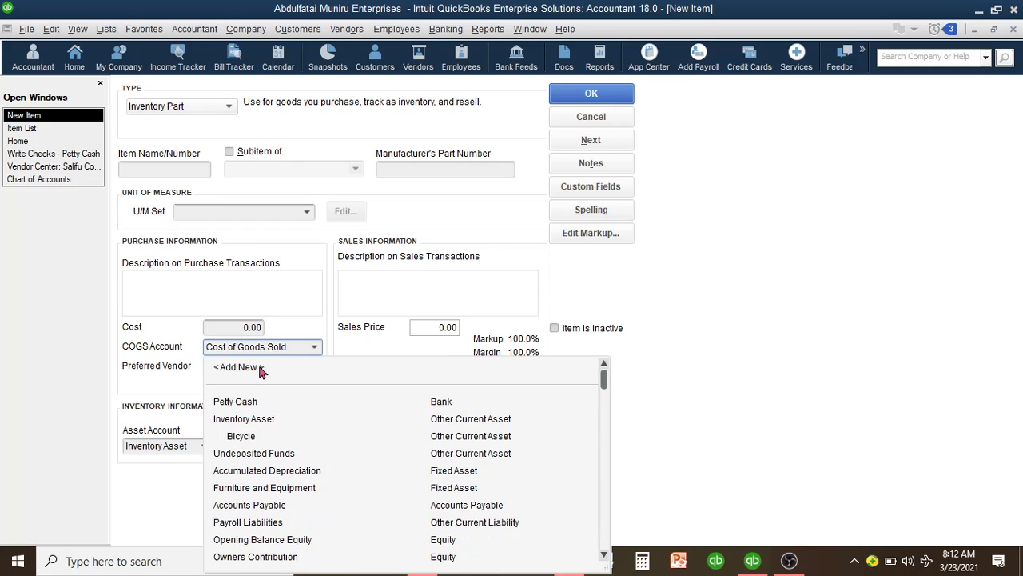
{"action": "left_click", "coordinate": [319, 351]}
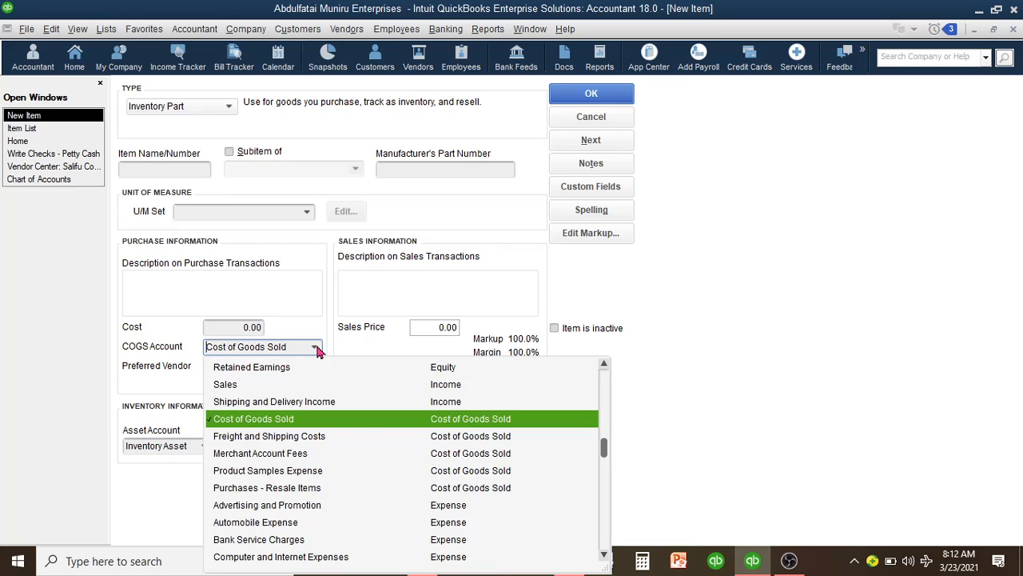
{"action": "left_click", "coordinate": [316, 349]}
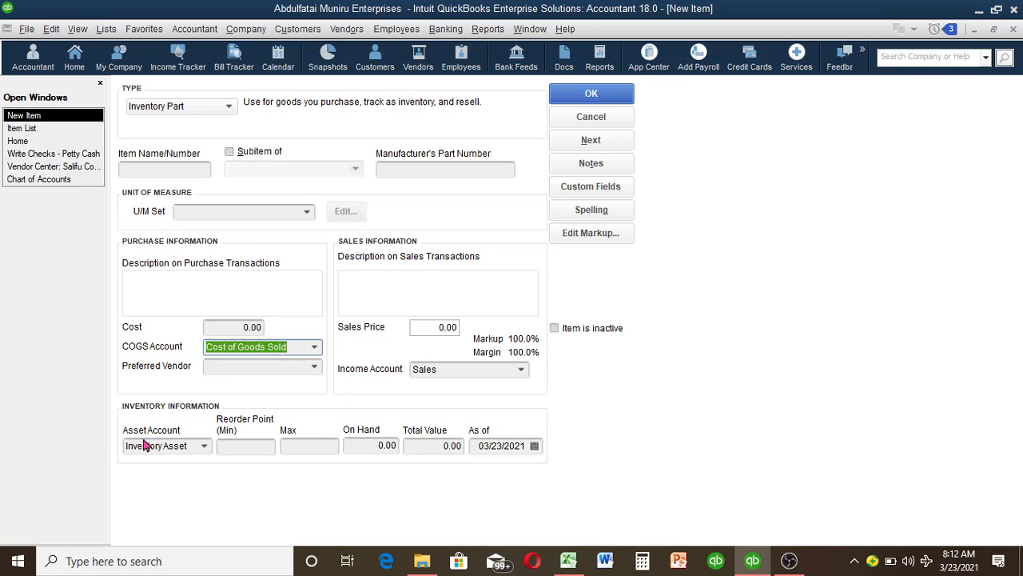
{"action": "left_click", "coordinate": [204, 447]}
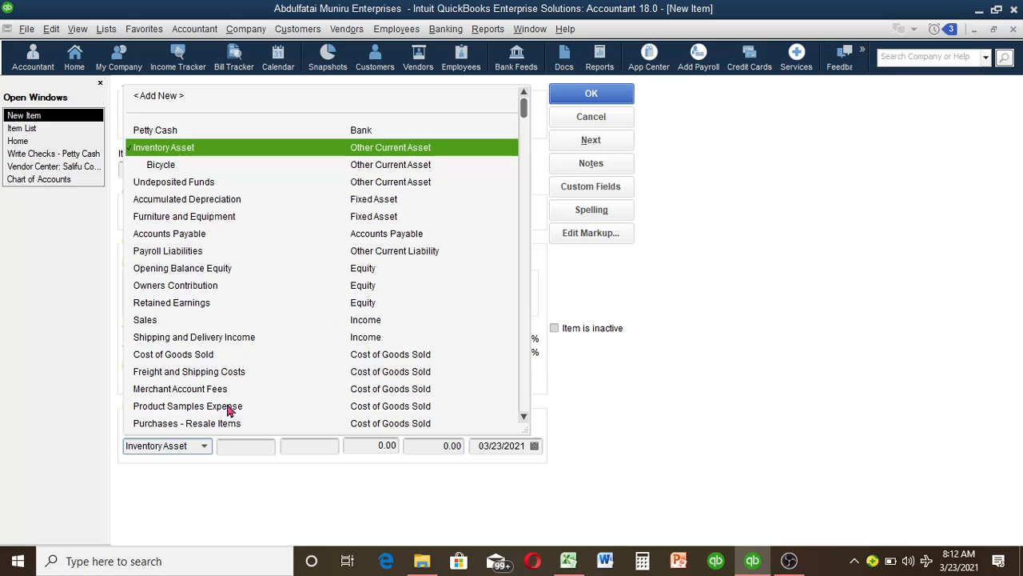
{"action": "left_click", "coordinate": [206, 450]}
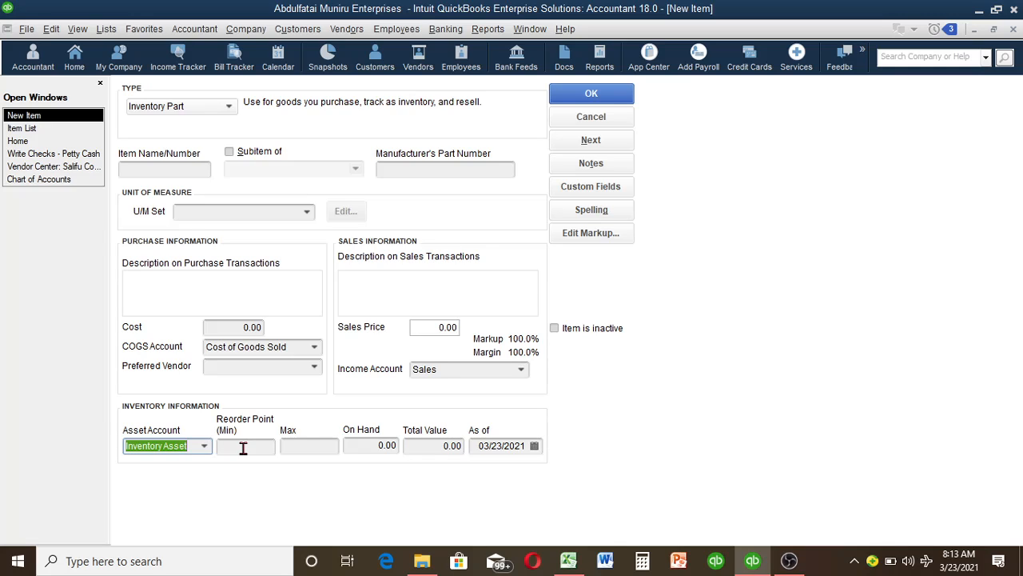
Try a reorder point of 20 and a maximum of 50, clear both values, and cancel the new item.
{"action": "left_click", "coordinate": [243, 447]}
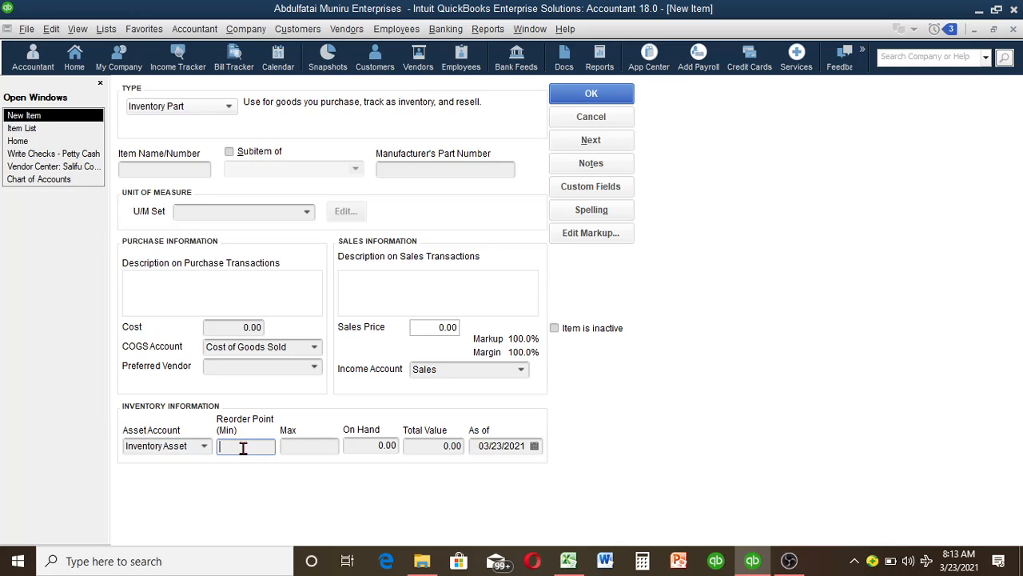
{"action": "type", "text": "20"}
{"action": "left_click", "coordinate": [316, 446]}
{"action": "type", "text": "50"}
{"action": "key", "text": "BackSpace"}
{"action": "key", "text": "BackSpace"}
{"action": "left_click", "coordinate": [266, 446]}
{"action": "key", "text": "BackSpace"}
{"action": "key", "text": "BackSpace"}
{"action": "left_click", "coordinate": [596, 120]}
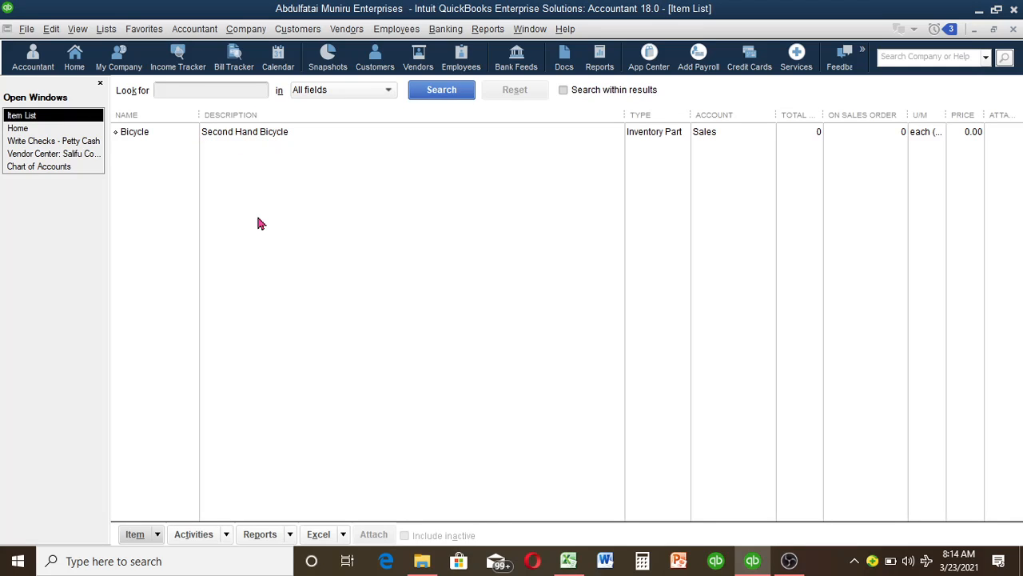
Return to the open Petty Cash check and add the Bicycle inventory part as its first item line.
{"action": "left_click", "coordinate": [92, 143]}
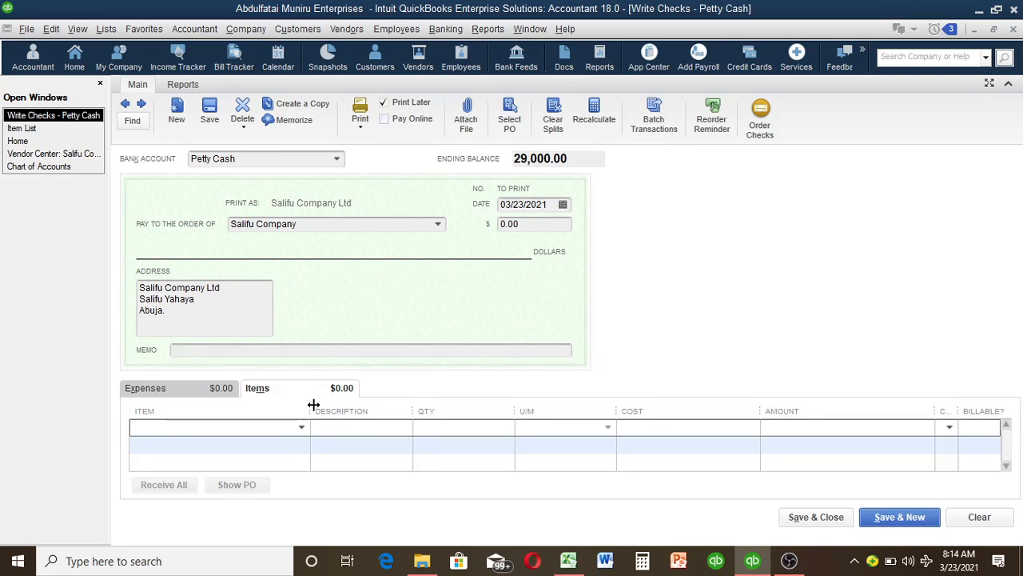
{"action": "left_click", "coordinate": [301, 429]}
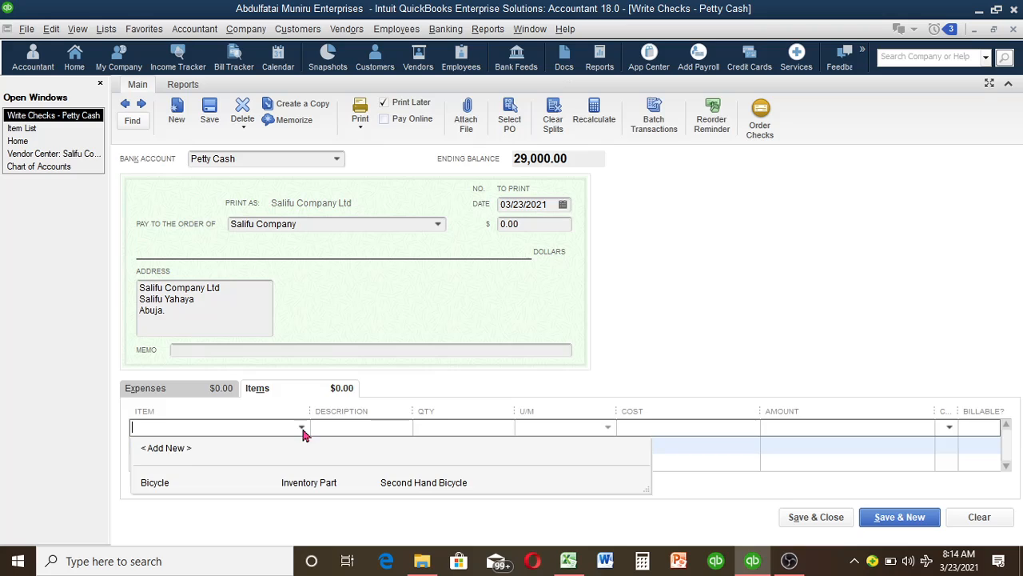
{"action": "left_click", "coordinate": [206, 485]}
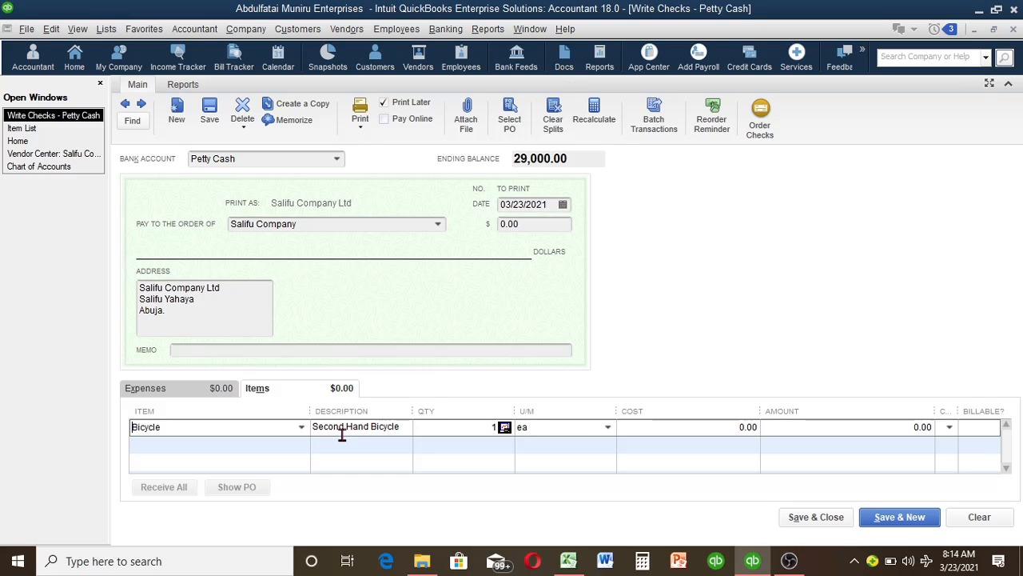
Open the Bicycle record from the Item List, review its settings, and close it without saving changes.
{"action": "left_click", "coordinate": [43, 131]}
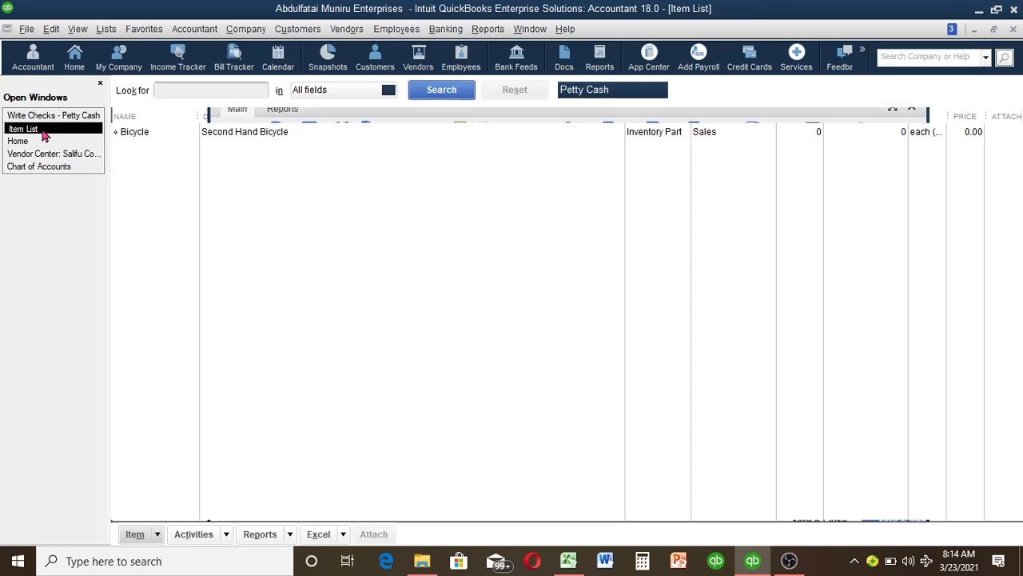
{"action": "left_click", "coordinate": [214, 138]}
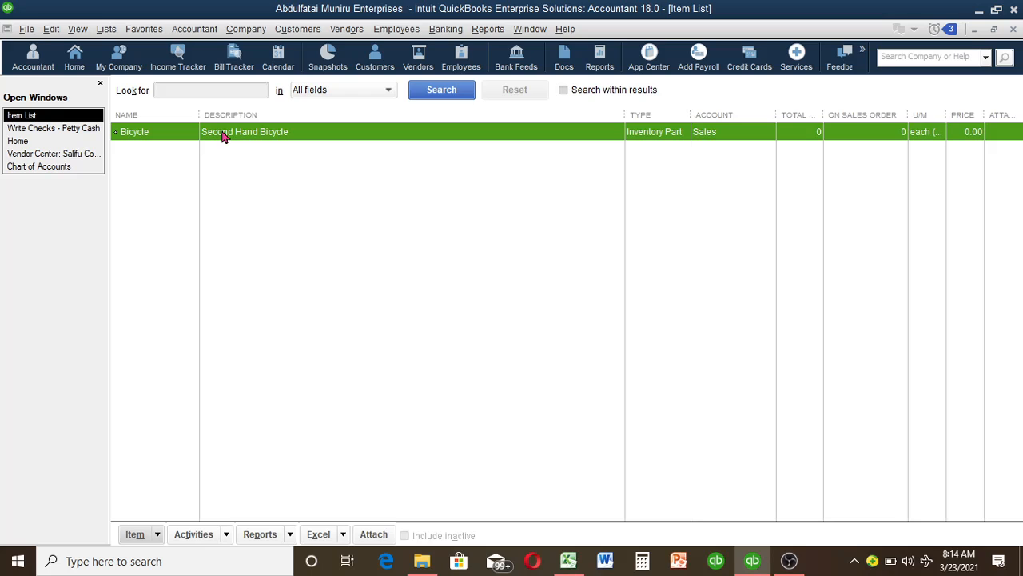
{"action": "double_click", "coordinate": [224, 137]}
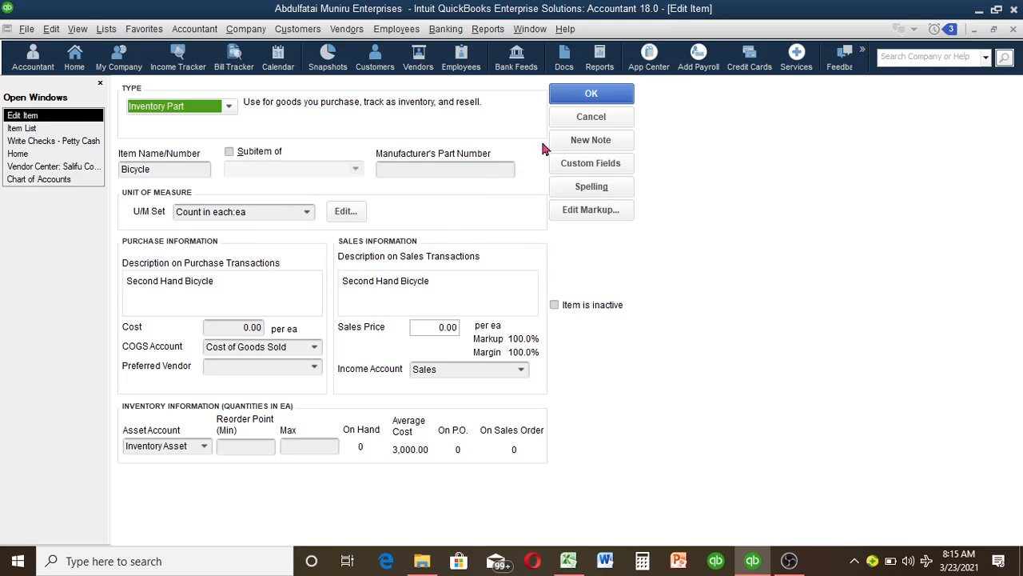
{"action": "left_click", "coordinate": [592, 117]}
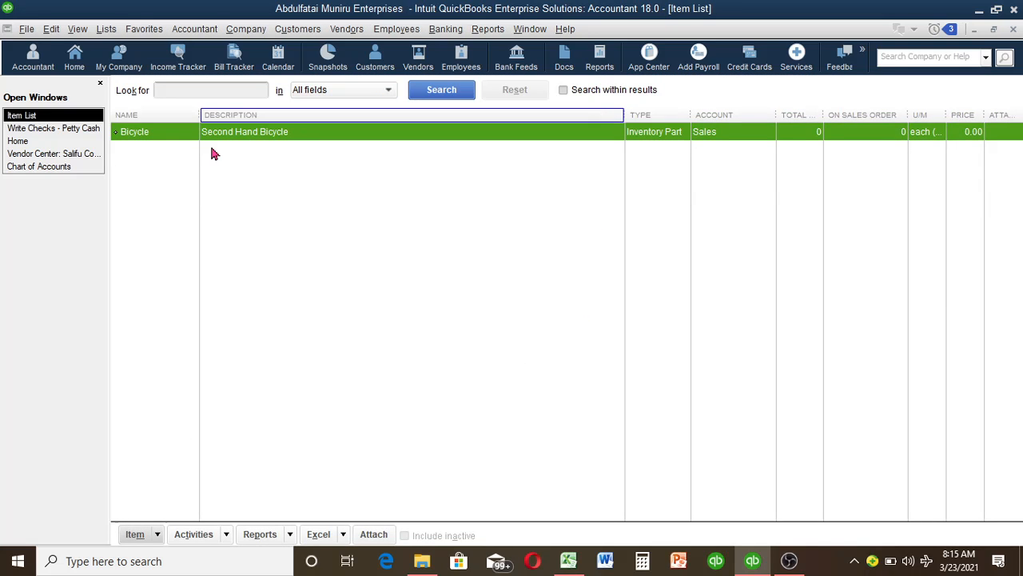
Return to the Petty Cash check and set the Bicycle line's quantity to 15 ea and its cost to 50.00.
{"action": "left_click", "coordinate": [70, 136]}
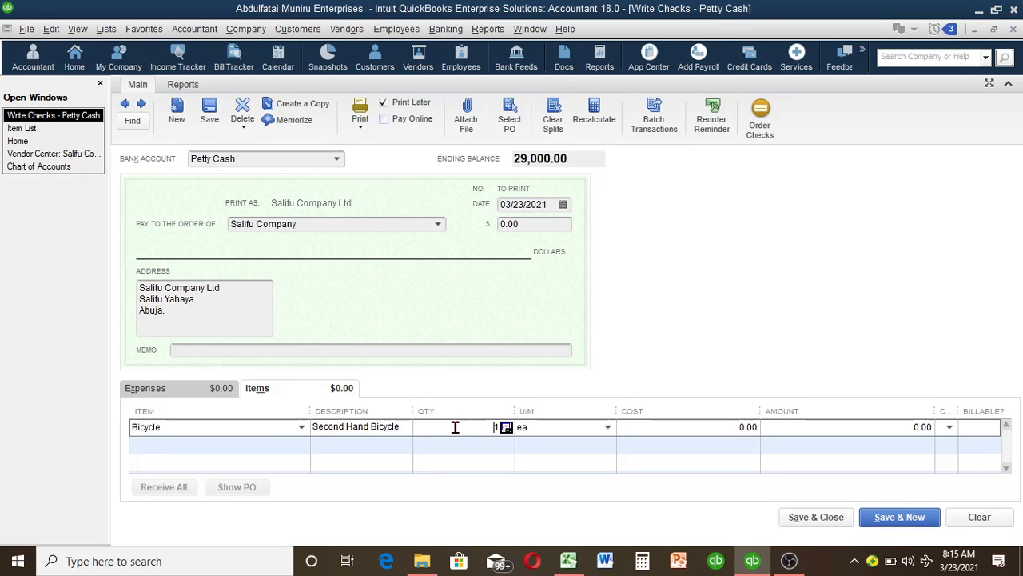
{"action": "left_click", "coordinate": [422, 433]}
{"action": "type", "text": "15"}
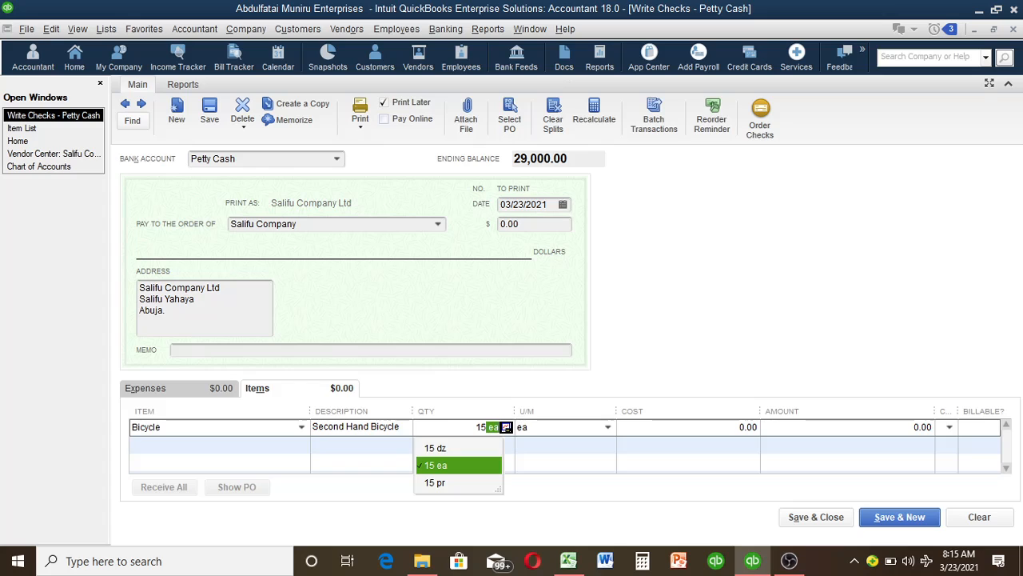
{"action": "left_click", "coordinate": [470, 466]}
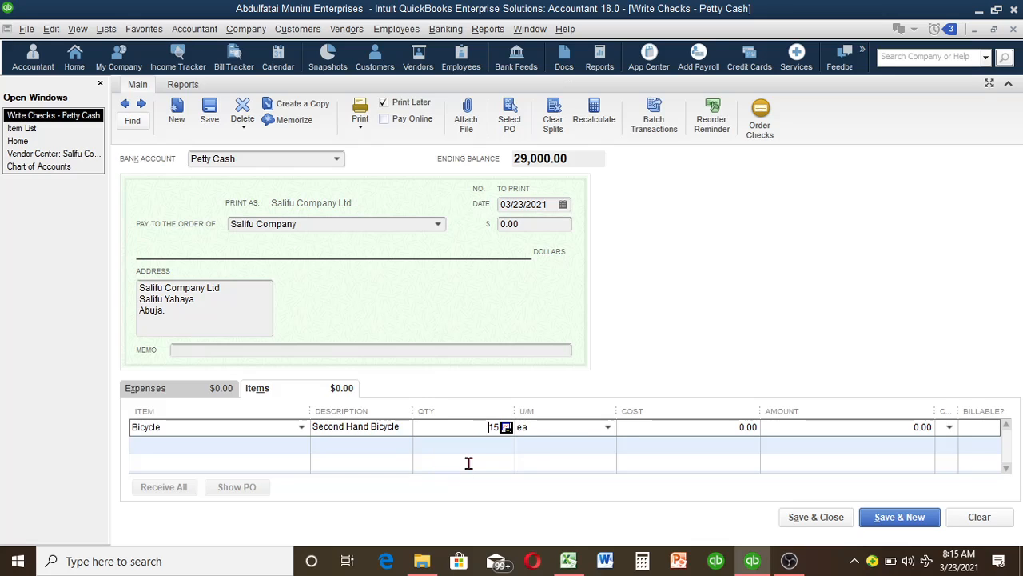
{"action": "left_click", "coordinate": [671, 426]}
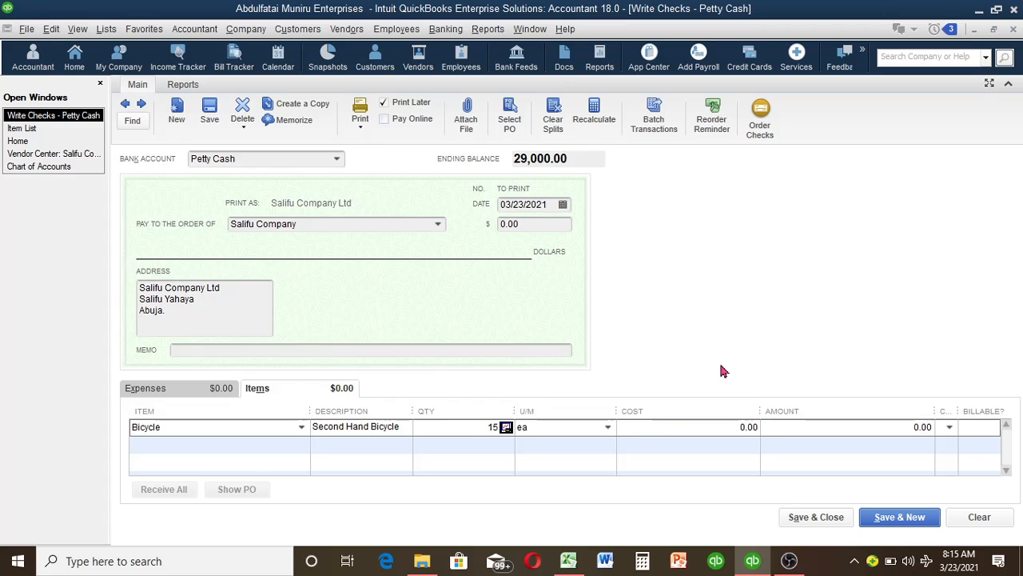
{"action": "type", "text": "5"}
Run the Purchases by Vendor Summary report and drill into the Salifu Company amount to examine the purchase details.
{"action": "left_click", "coordinate": [482, 34]}
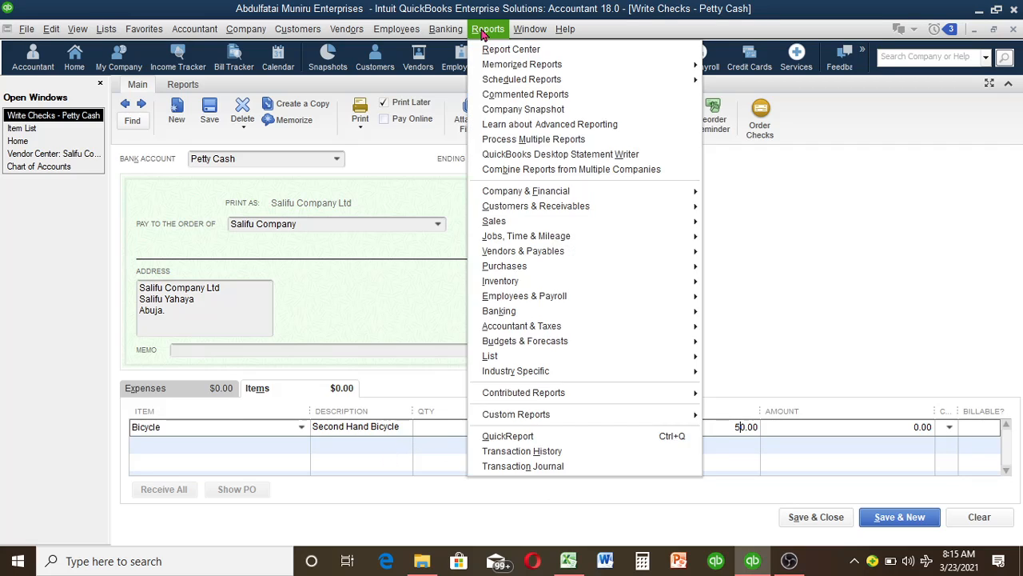
{"action": "mouse_move", "coordinate": [587, 228]}
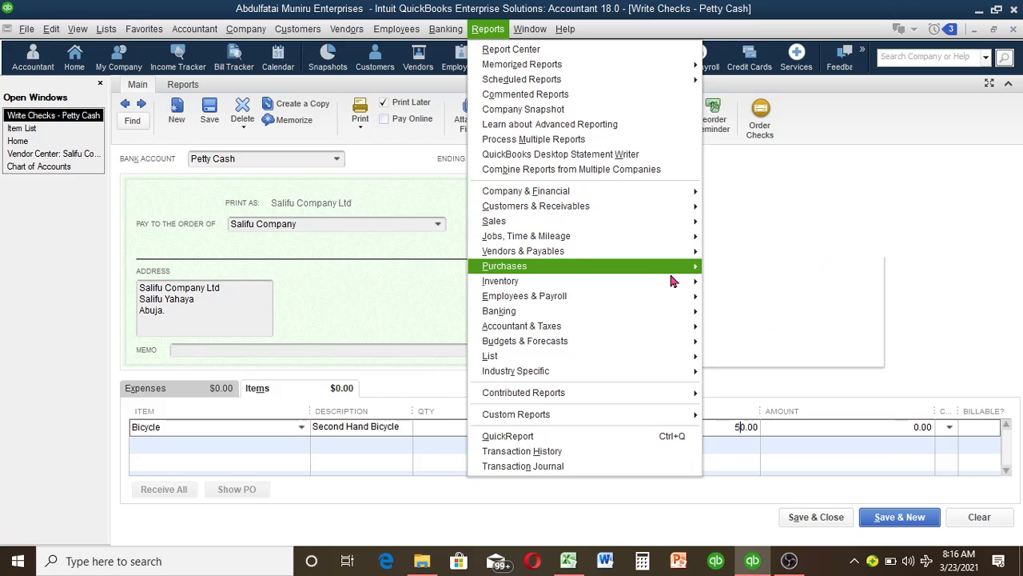
{"action": "mouse_move", "coordinate": [686, 273]}
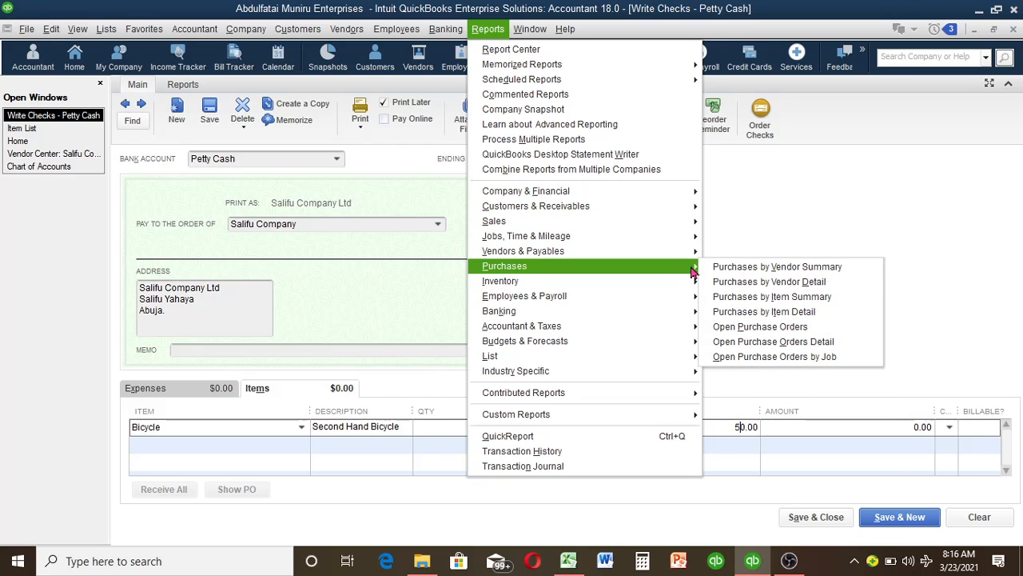
{"action": "left_click", "coordinate": [760, 270]}
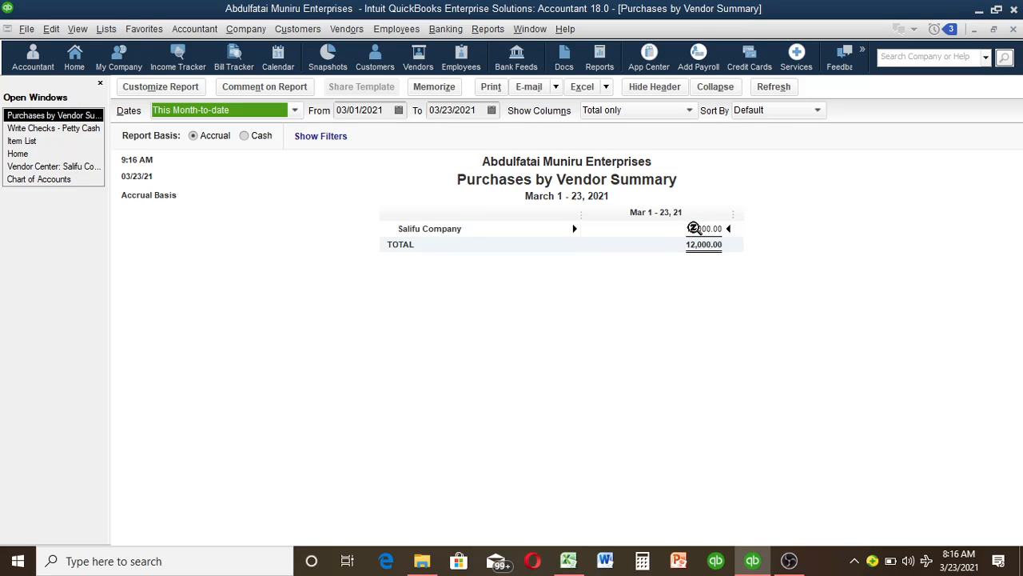
{"action": "double_click", "coordinate": [698, 229]}
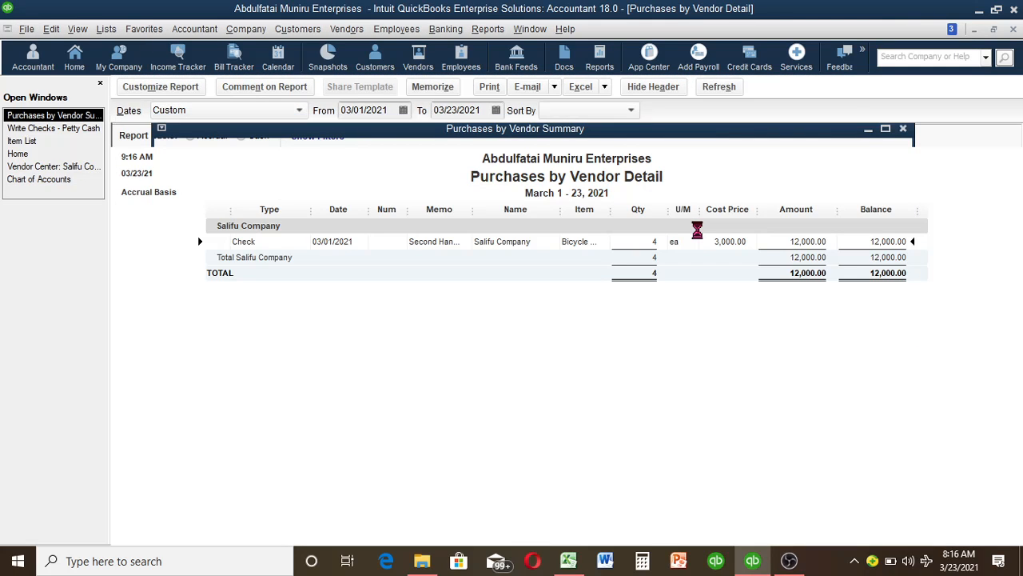
{"action": "double_click", "coordinate": [698, 236]}
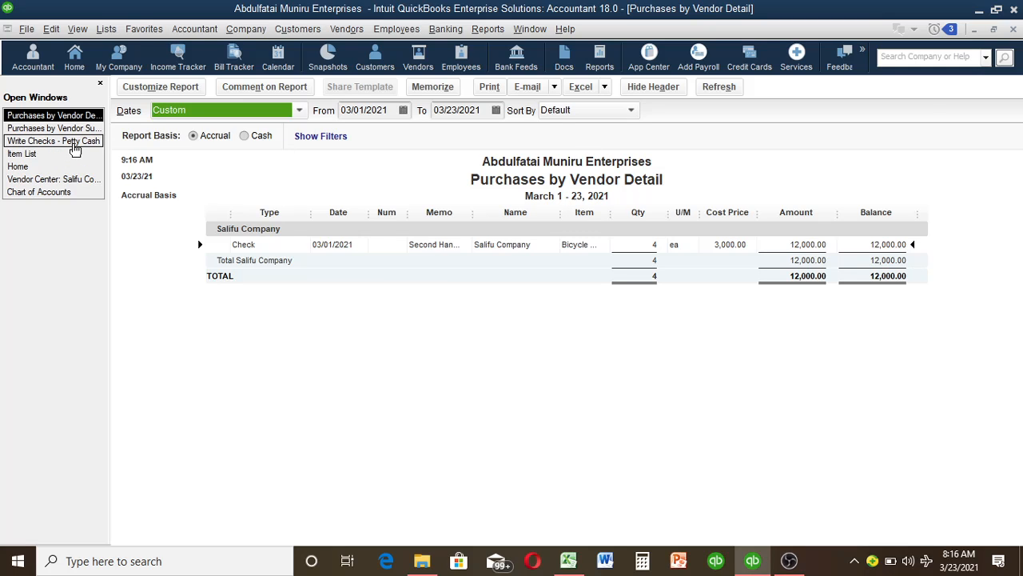
Return to the Petty Cash check and set the Bicycle line's cost to 3,500, leaving the item record's cost without an update.
{"action": "left_click", "coordinate": [74, 147]}
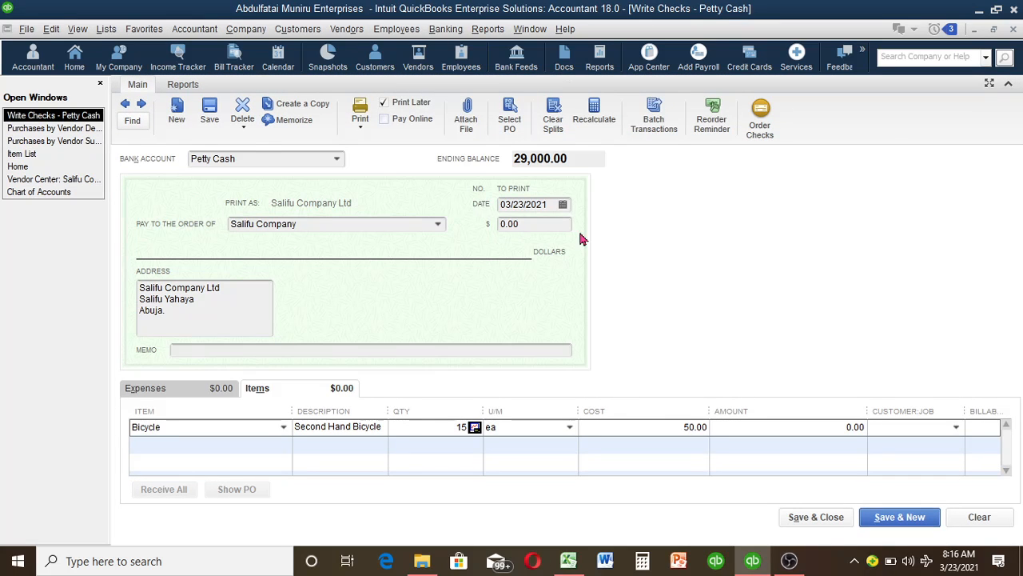
{"action": "key", "text": "BackSpace"}
{"action": "type", "text": "300"}
{"action": "key", "text": "BackSpace"}
{"action": "type", "text": "50"}
{"action": "left_click", "coordinate": [823, 432]}
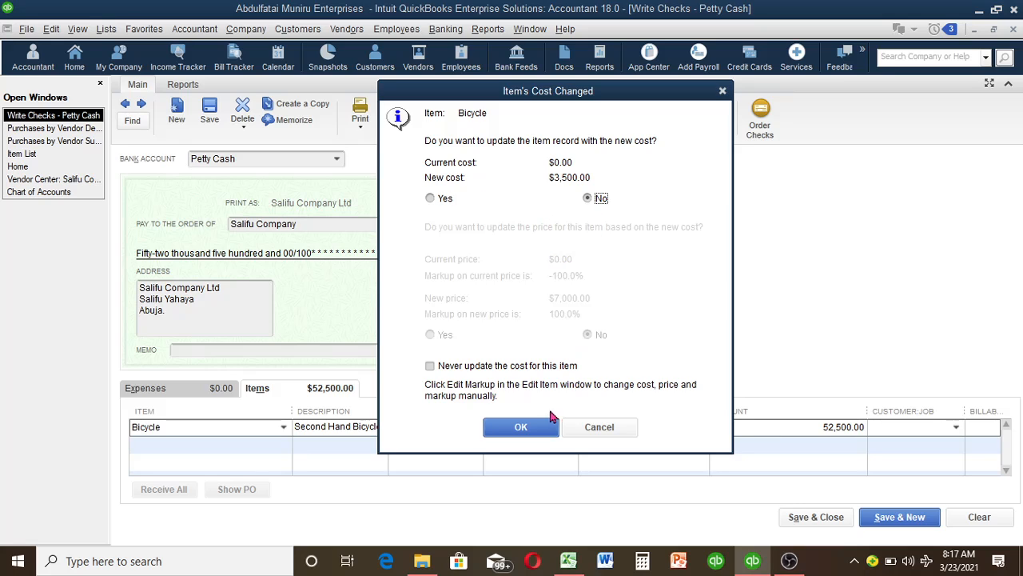
{"action": "left_click", "coordinate": [521, 427]}
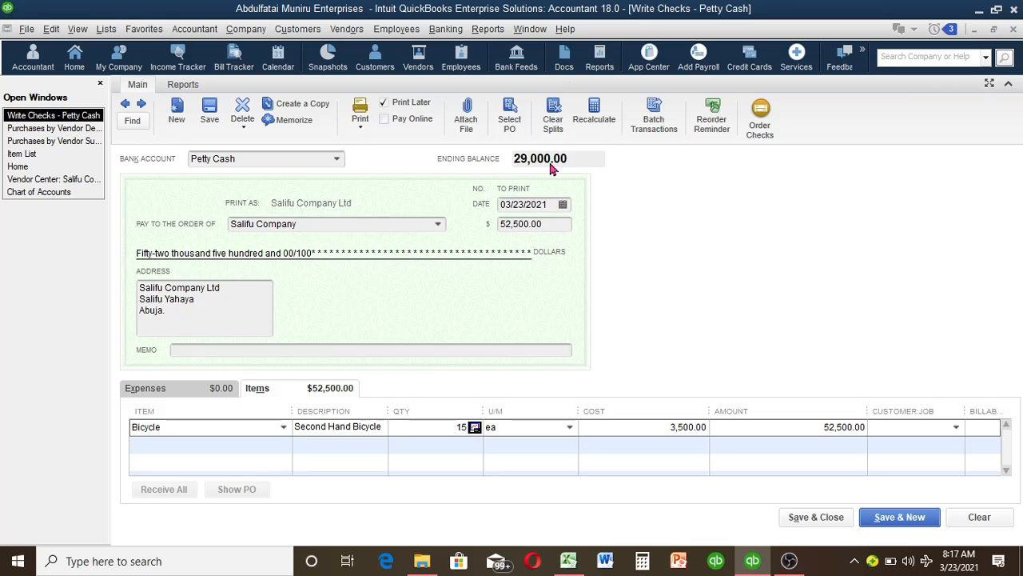
Turn off Print Later for the Petty Cash check and set the check number to 001.
{"action": "left_click", "coordinate": [386, 105]}
{"action": "left_click", "coordinate": [386, 106]}
{"action": "left_click", "coordinate": [386, 106]}
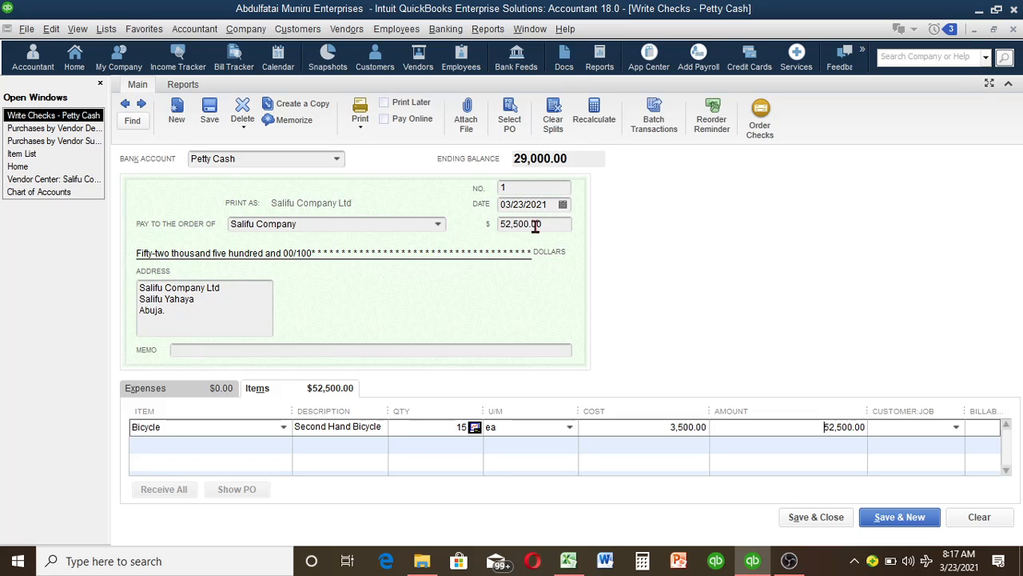
{"action": "left_click", "coordinate": [537, 189]}
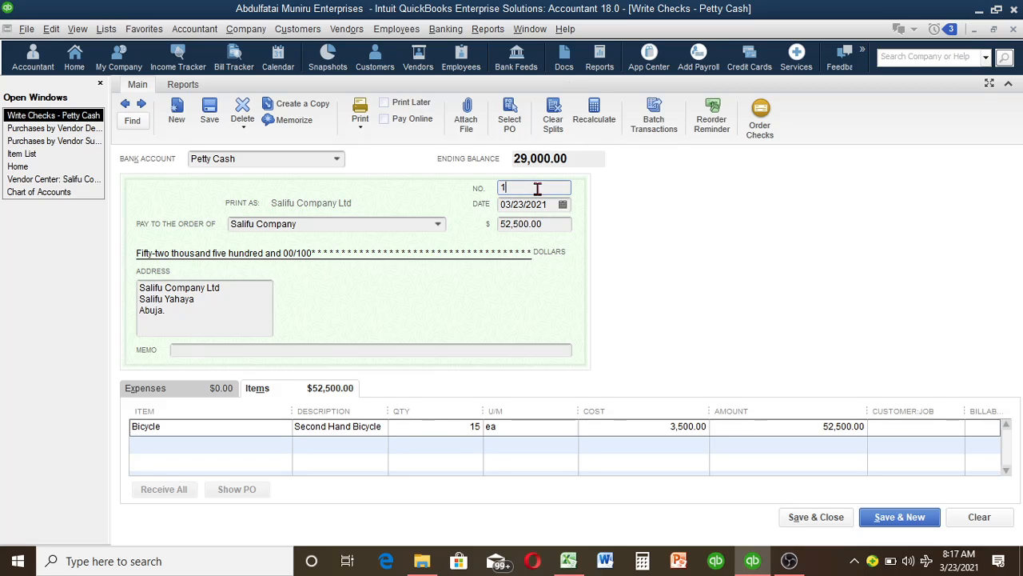
{"action": "key", "text": "BackSpace"}
{"action": "type", "text": "001"}
Set the Bicycle line's cost to 500 without updating the item record, and save and close the check.
{"action": "left_click", "coordinate": [685, 427]}
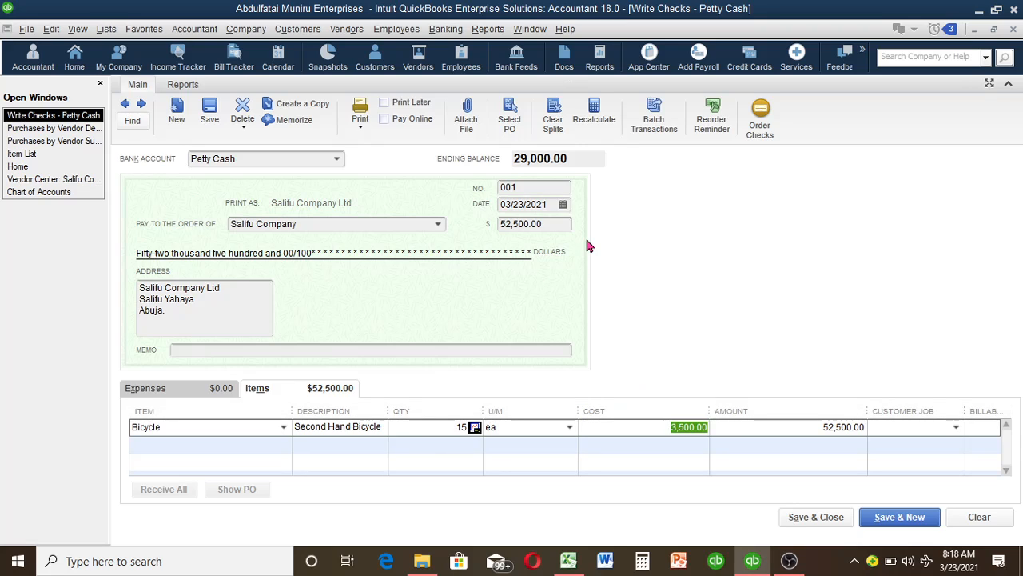
{"action": "left_click", "coordinate": [685, 429]}
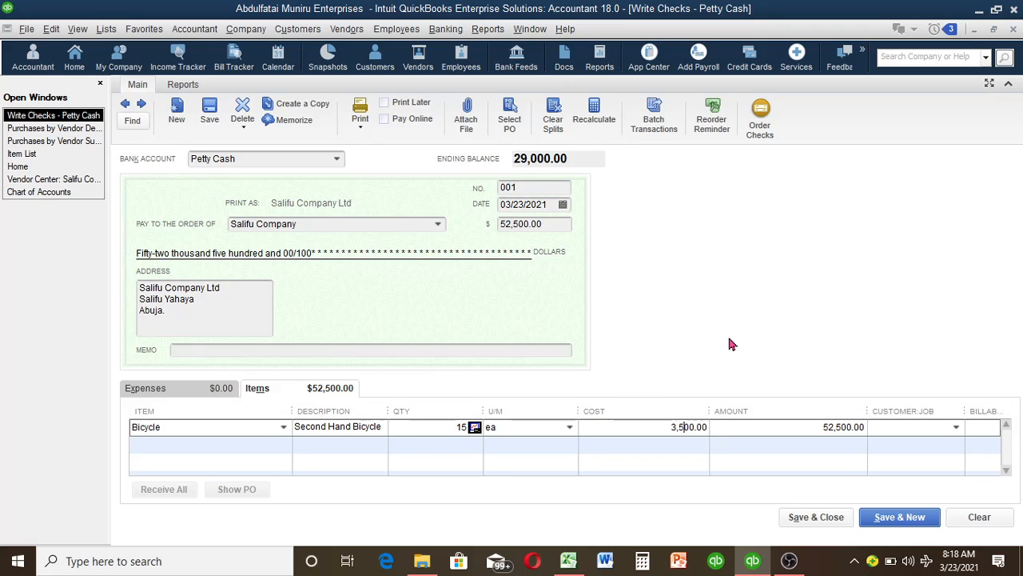
{"action": "key", "text": "BackSpace"}
{"action": "left_click", "coordinate": [792, 429]}
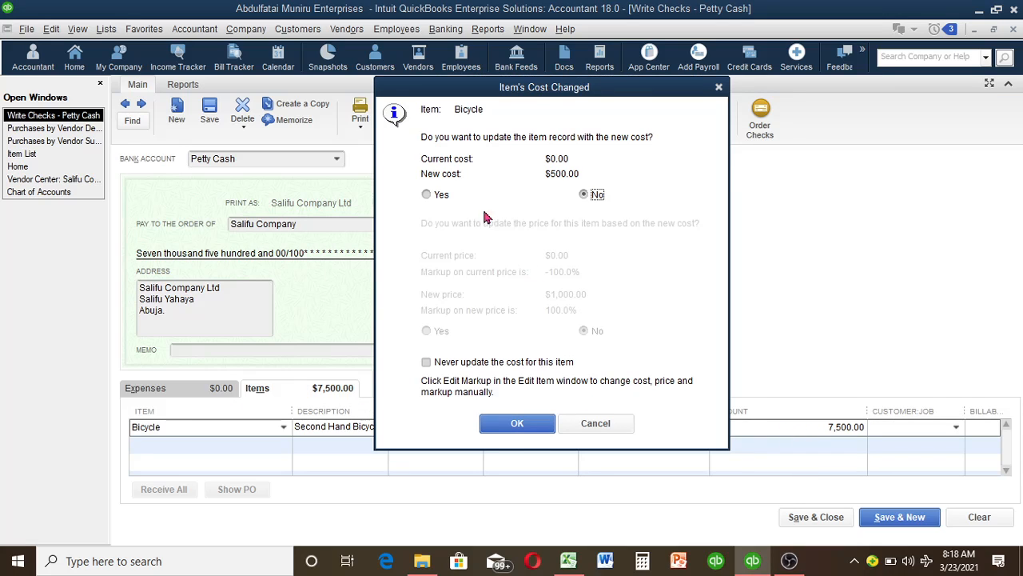
{"action": "left_click", "coordinate": [536, 427]}
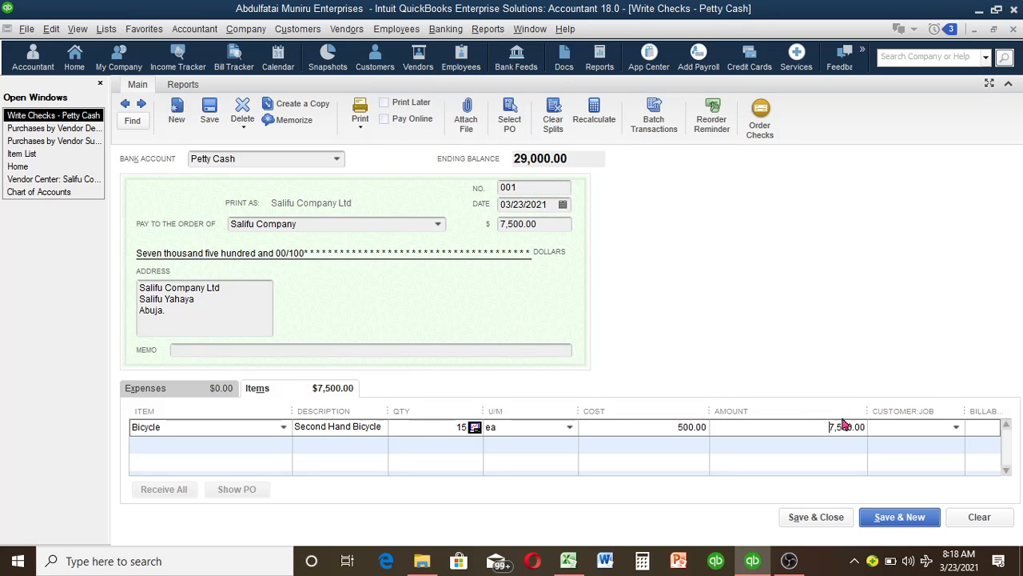
{"action": "left_click", "coordinate": [835, 517]}
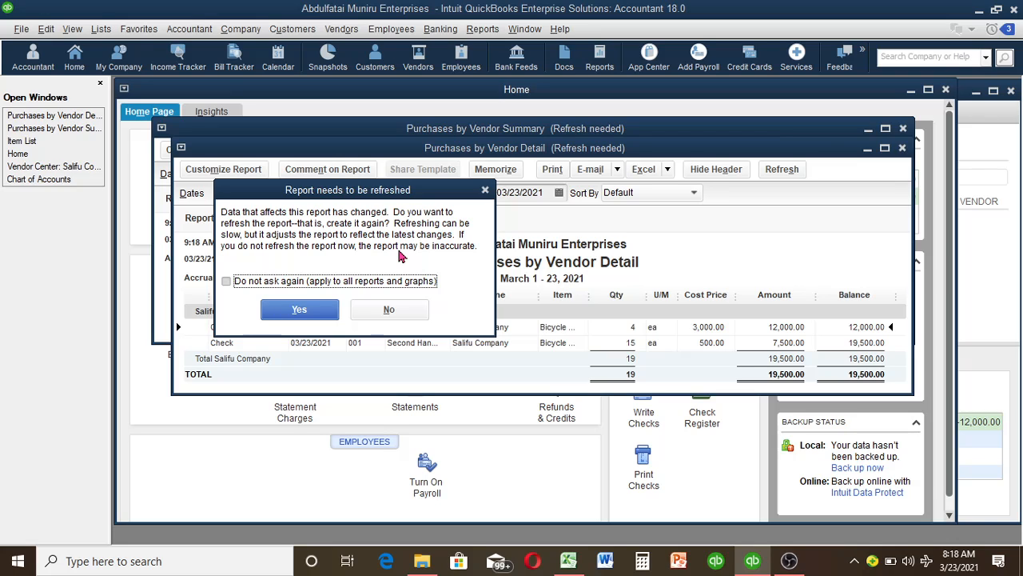
Refresh the Purchases by Vendor Detail report and run the Profit & Loss Standard report to review the month-to-date results.
{"action": "left_click", "coordinate": [317, 311]}
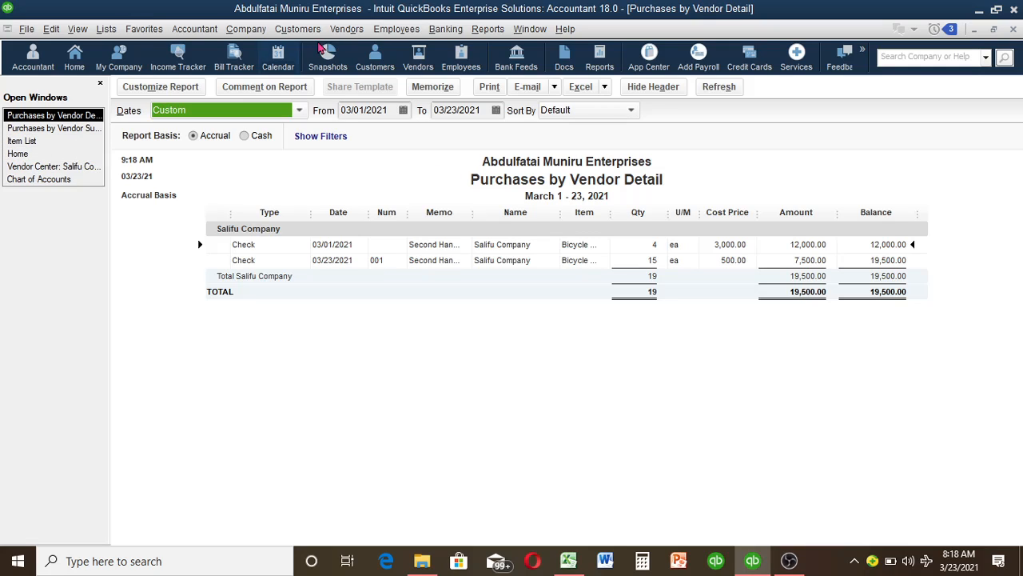
{"action": "left_click", "coordinate": [488, 31]}
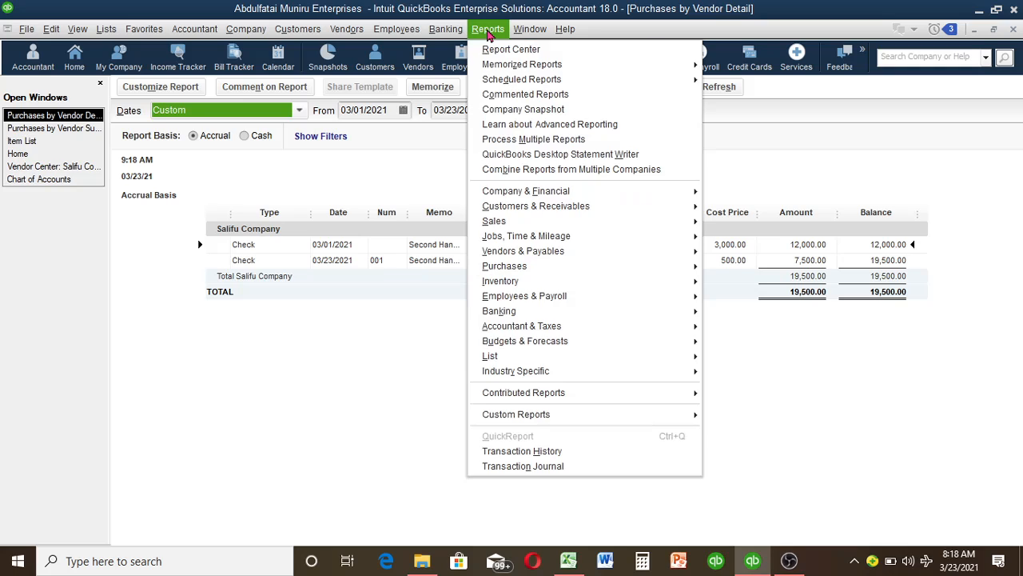
{"action": "mouse_move", "coordinate": [632, 192]}
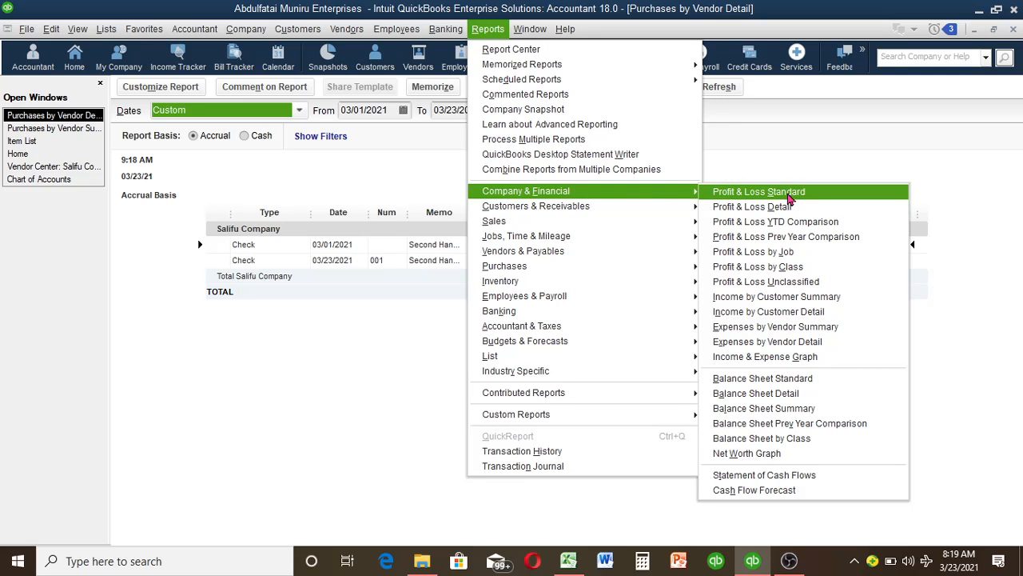
{"action": "left_click", "coordinate": [788, 199]}
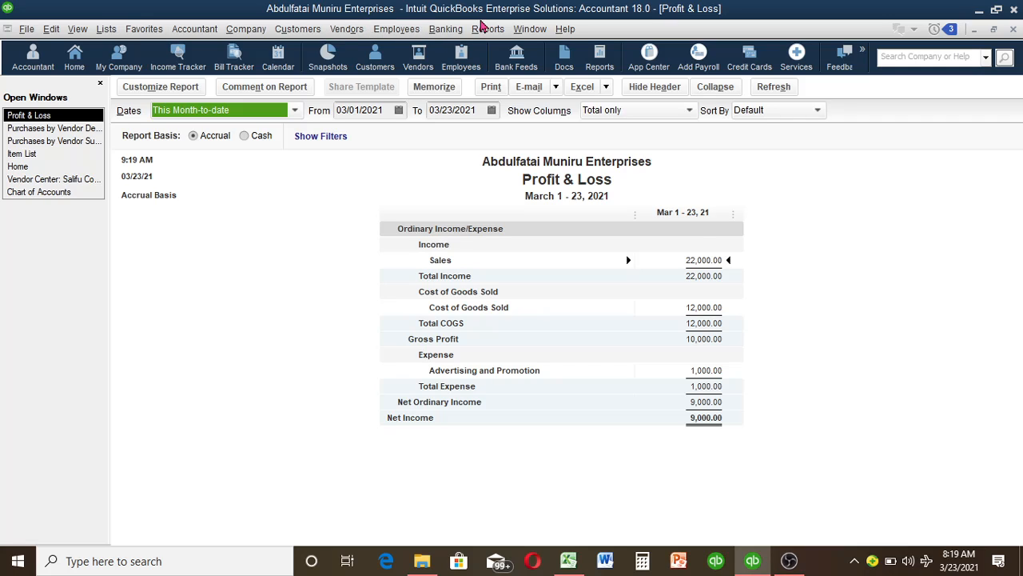
Run the Balance Sheet Standard report, drill into the Petty Cash amount, and widen the Split column to read the account names.
{"action": "left_click", "coordinate": [486, 28]}
{"action": "mouse_move", "coordinate": [544, 192]}
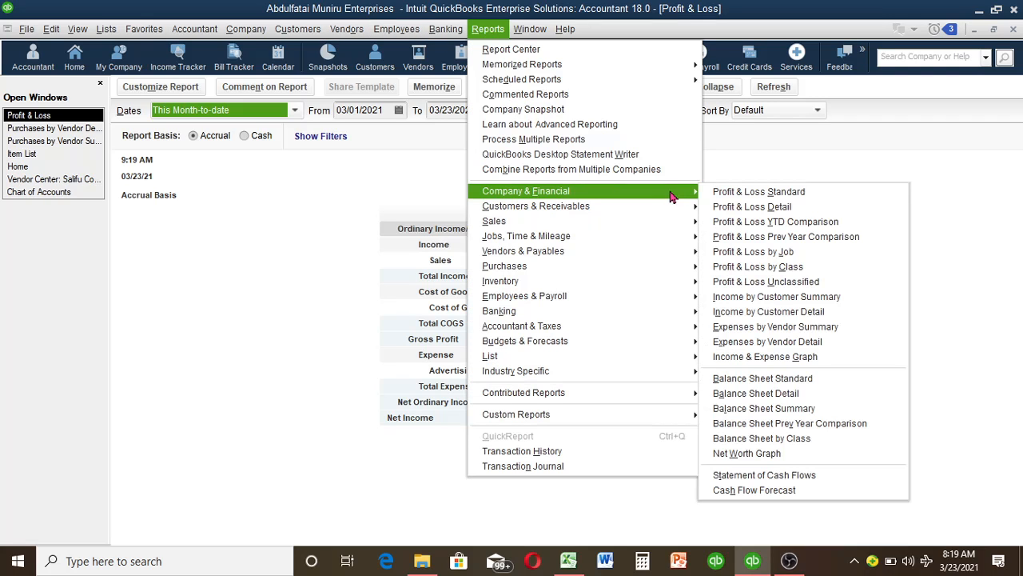
{"action": "left_click", "coordinate": [782, 381]}
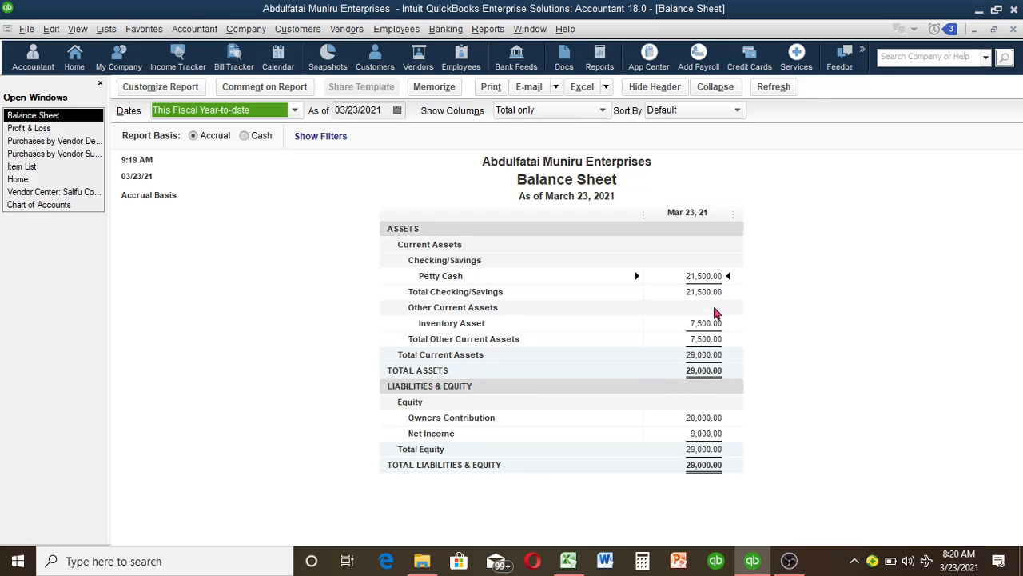
{"action": "double_click", "coordinate": [678, 275]}
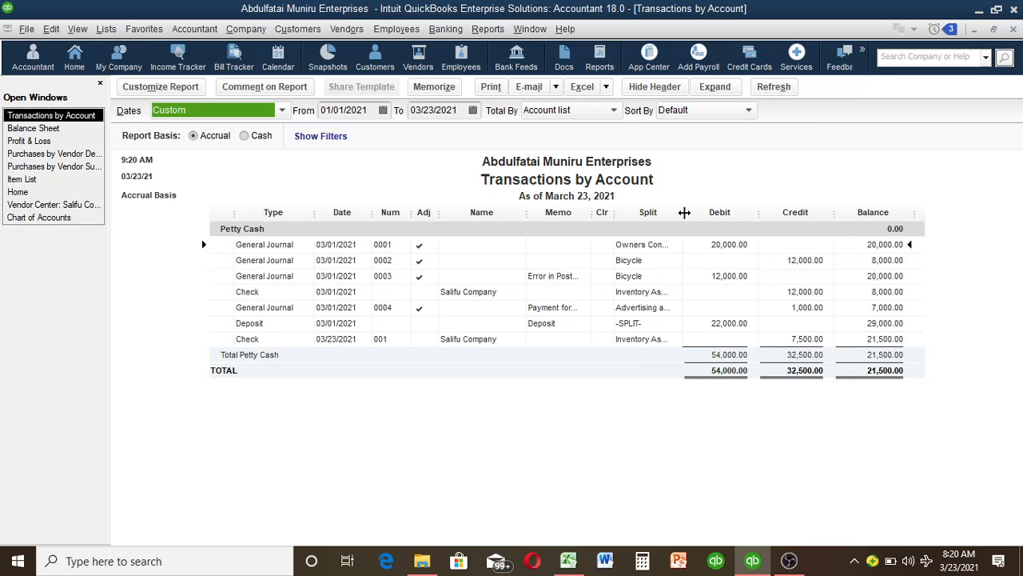
{"action": "left_click_drag", "start_coordinate": [683, 212], "coordinate": [711, 212]}
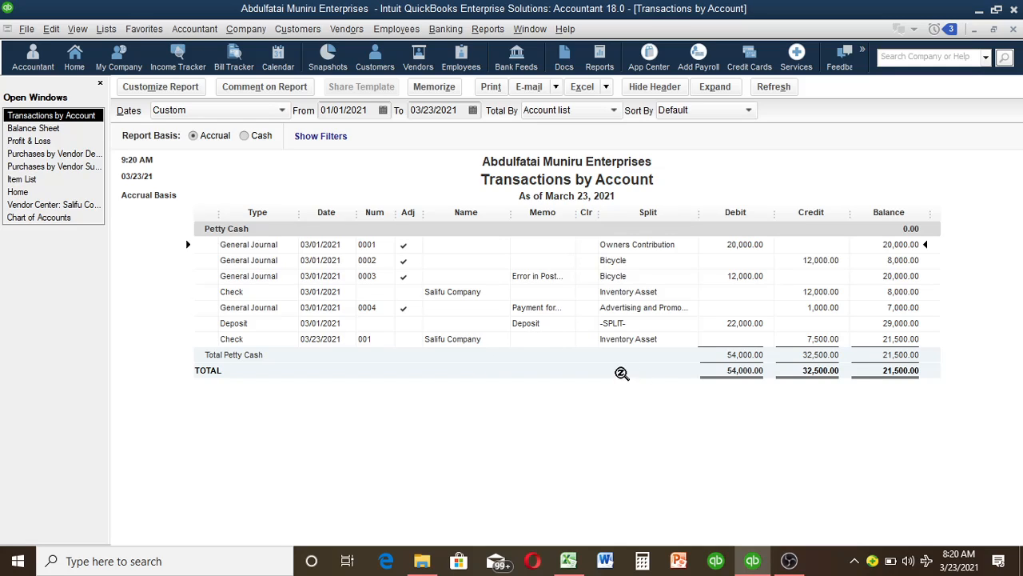
Start customizing the Transactions by Account report and search its available columns for an item column.
{"action": "left_click", "coordinate": [161, 87]}
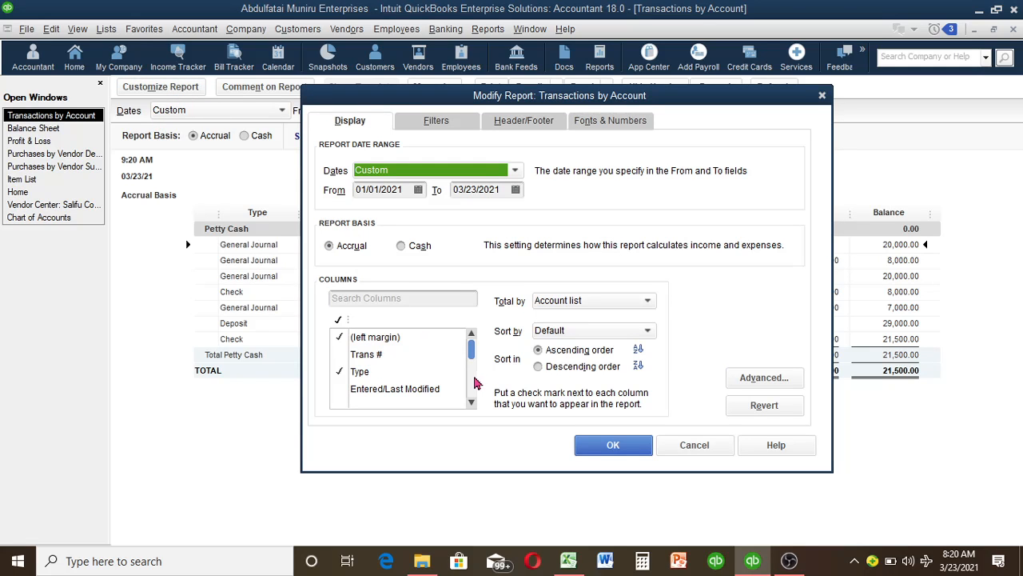
{"action": "scroll", "coordinate": [473, 384], "scroll_direction": "down", "scroll_amount": 1}
{"action": "scroll", "coordinate": [473, 389], "scroll_direction": "down", "scroll_amount": 1}
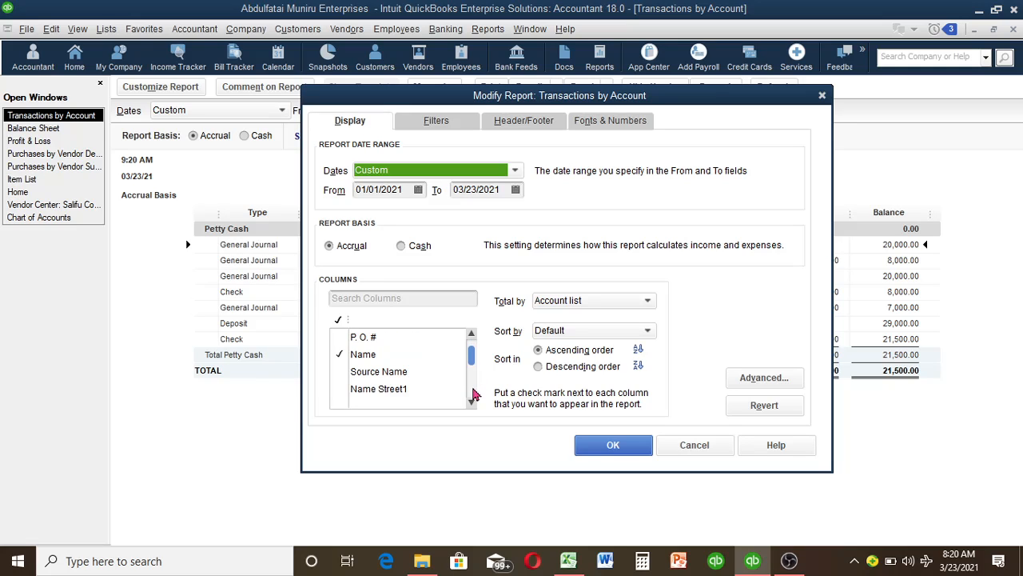
{"action": "left_click", "coordinate": [401, 301]}
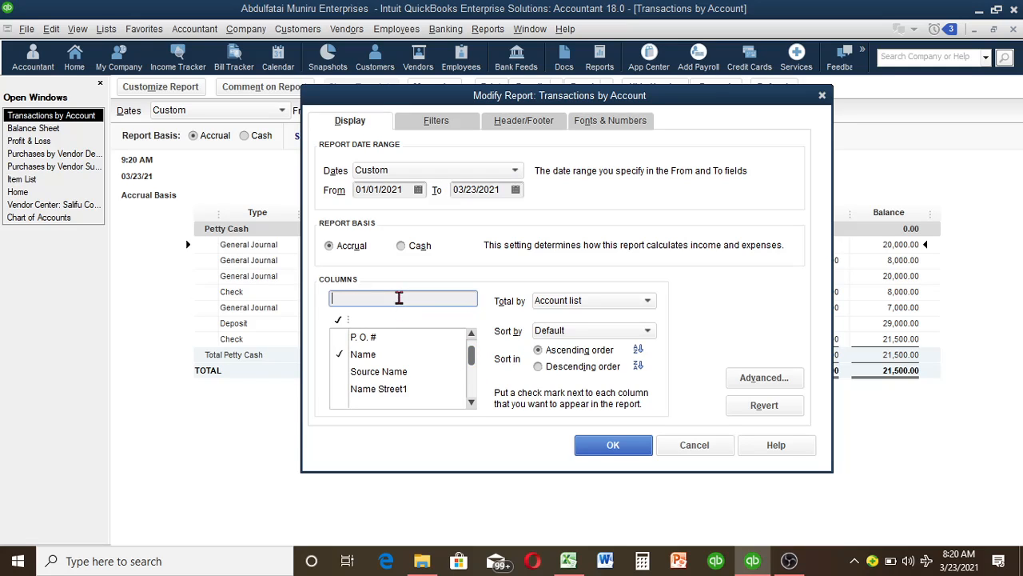
{"action": "type", "text": "ite"}
{"action": "key", "text": "BackSpace"}
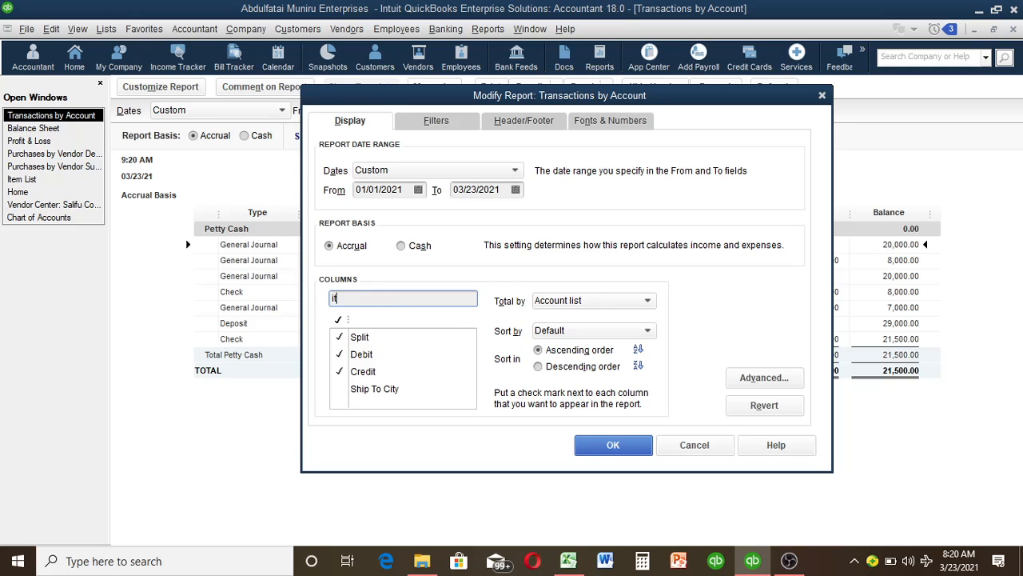
{"action": "key", "text": "BackSpace"}
{"action": "key", "text": "BackSpace"}
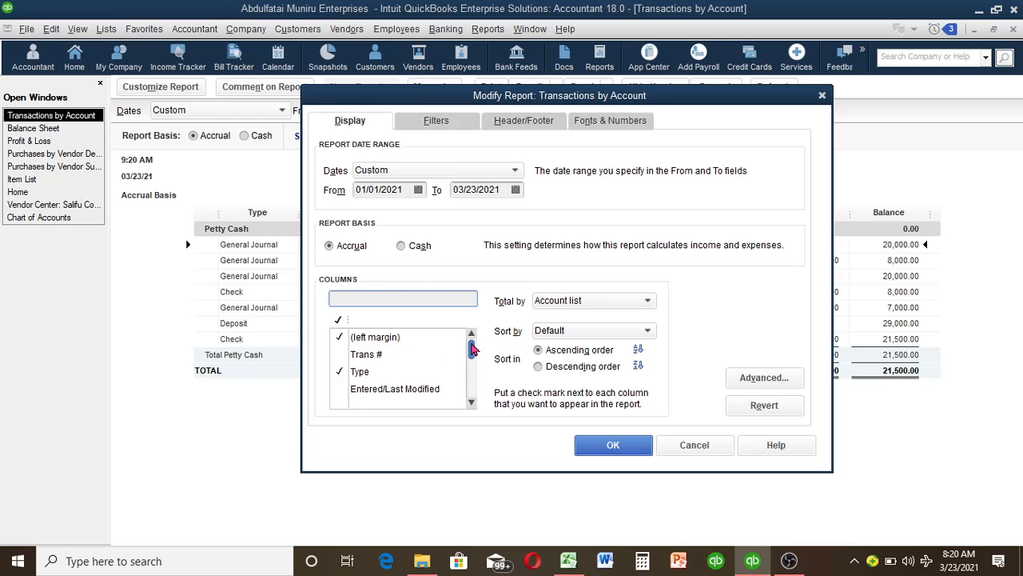
Look through the full list of available report columns for item details and leave the customization without changes.
{"action": "left_click", "coordinate": [471, 404]}
{"action": "left_click", "coordinate": [471, 404]}
{"action": "left_click", "coordinate": [471, 404]}
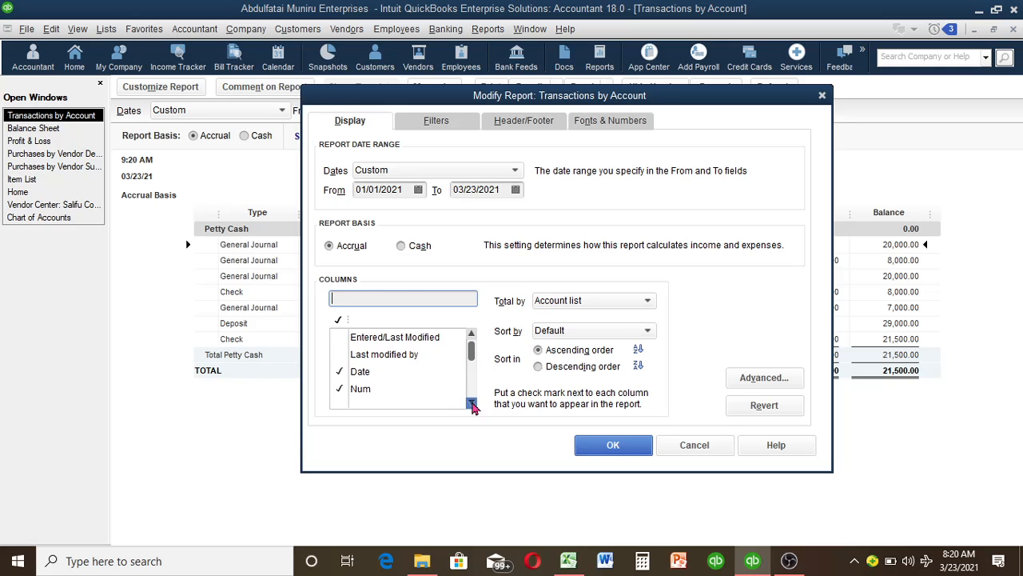
{"action": "left_click", "coordinate": [470, 404]}
{"action": "left_click", "coordinate": [471, 404]}
{"action": "left_click", "coordinate": [471, 404]}
{"action": "left_click", "coordinate": [471, 404]}
{"action": "left_click", "coordinate": [471, 404]}
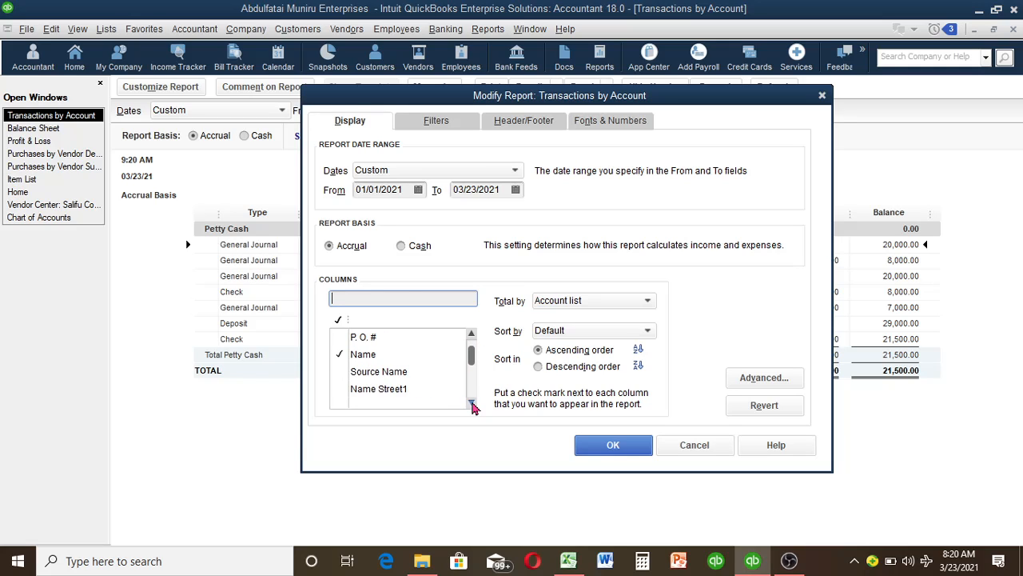
{"action": "left_click", "coordinate": [471, 404]}
{"action": "left_click", "coordinate": [470, 403]}
{"action": "left_click", "coordinate": [471, 404]}
{"action": "left_click", "coordinate": [470, 404]}
{"action": "left_click", "coordinate": [471, 403]}
{"action": "left_click", "coordinate": [471, 404]}
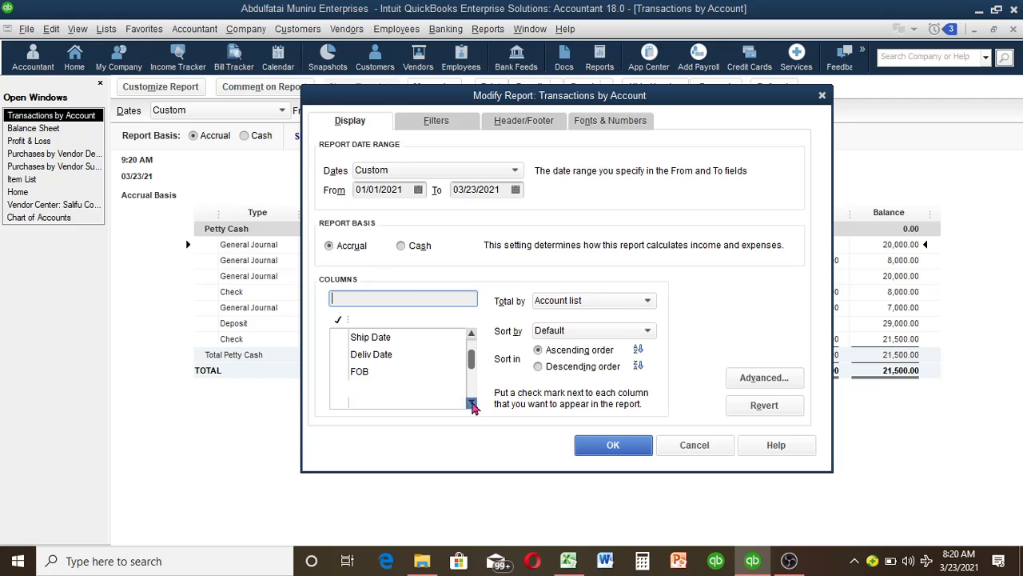
{"action": "left_click", "coordinate": [471, 404]}
{"action": "left_click", "coordinate": [470, 404]}
{"action": "left_click", "coordinate": [471, 404]}
{"action": "left_click", "coordinate": [471, 404]}
{"action": "left_click", "coordinate": [471, 404]}
{"action": "left_click", "coordinate": [471, 404]}
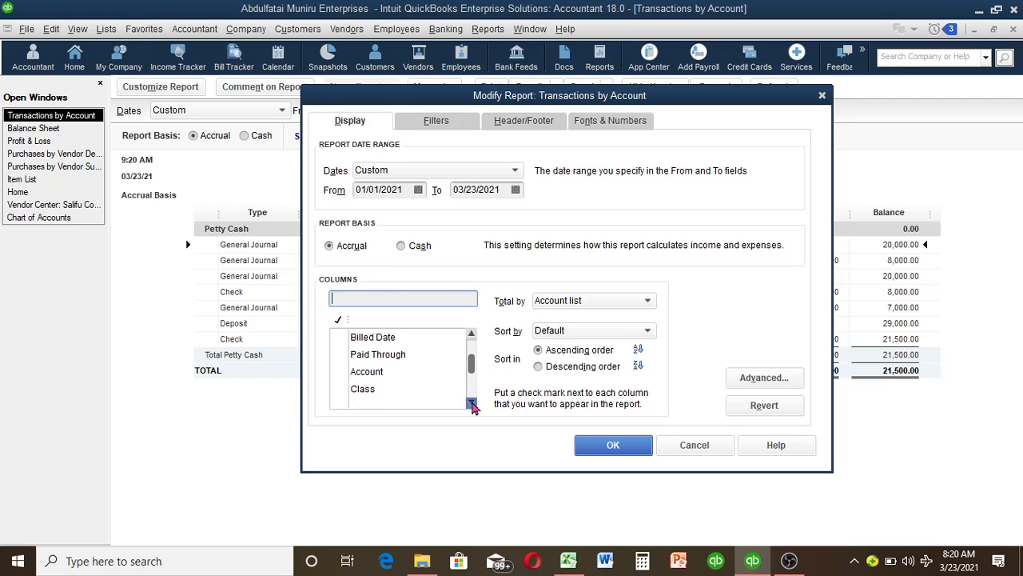
{"action": "left_click", "coordinate": [471, 404]}
{"action": "left_click", "coordinate": [470, 404]}
{"action": "left_click", "coordinate": [471, 404]}
{"action": "left_click", "coordinate": [471, 404]}
{"action": "left_click", "coordinate": [471, 403]}
{"action": "left_click", "coordinate": [471, 404]}
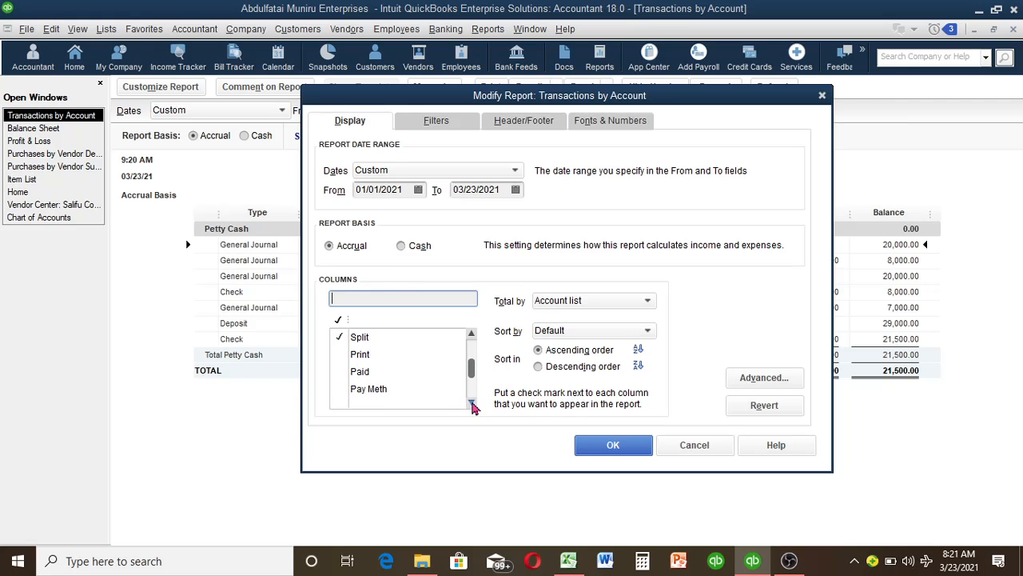
{"action": "left_click", "coordinate": [471, 403]}
{"action": "left_click", "coordinate": [471, 404]}
{"action": "left_click", "coordinate": [471, 404]}
{"action": "left_click", "coordinate": [471, 404]}
{"action": "left_click", "coordinate": [470, 404]}
{"action": "left_click", "coordinate": [471, 404]}
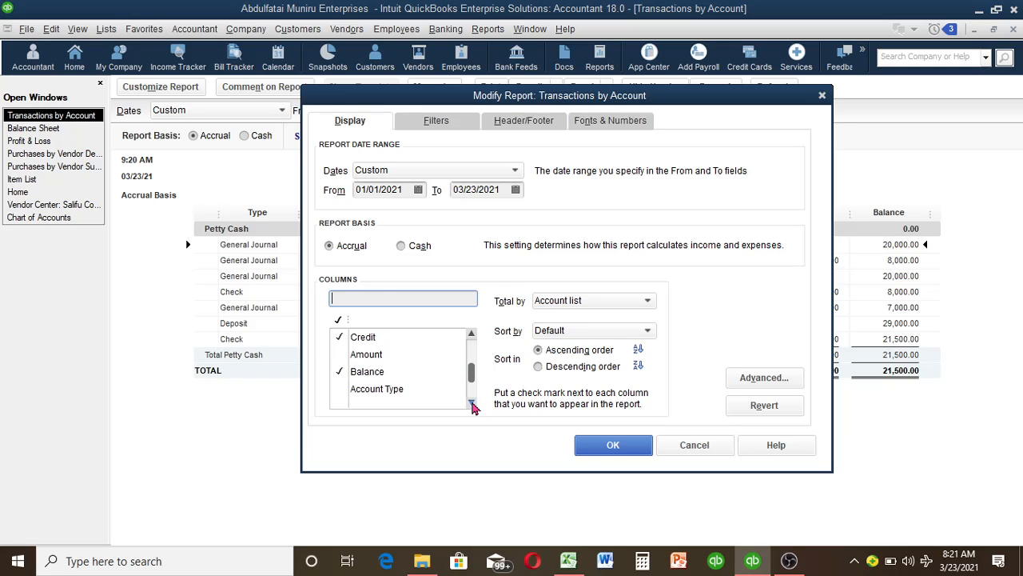
{"action": "left_click", "coordinate": [471, 404]}
{"action": "left_click", "coordinate": [471, 404]}
{"action": "left_click", "coordinate": [470, 404]}
{"action": "left_click", "coordinate": [471, 404]}
{"action": "left_click", "coordinate": [471, 404]}
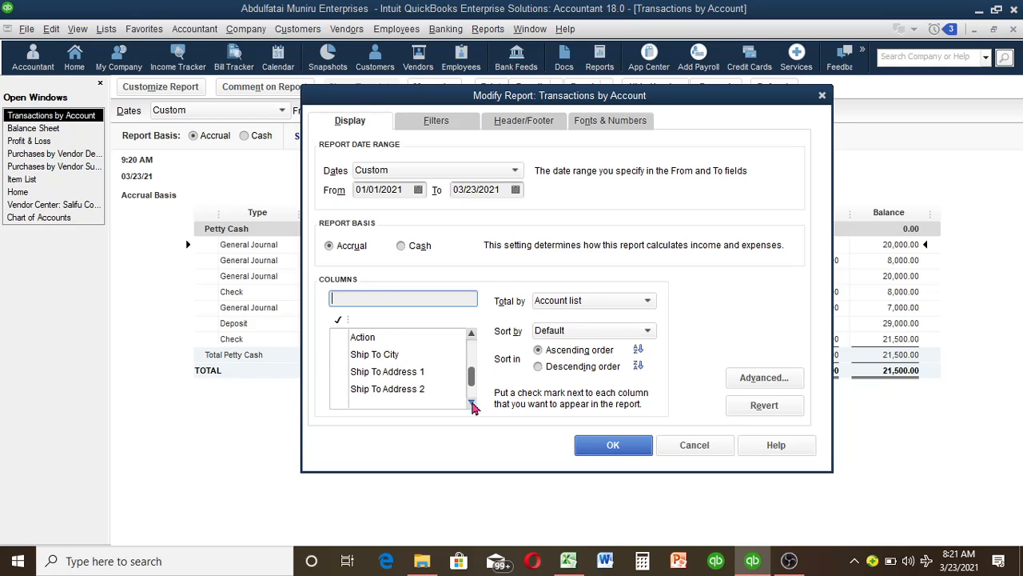
{"action": "left_click", "coordinate": [471, 404]}
{"action": "left_click", "coordinate": [471, 403]}
{"action": "left_click", "coordinate": [471, 403]}
{"action": "left_click", "coordinate": [471, 404]}
{"action": "left_click", "coordinate": [471, 404]}
{"action": "left_click", "coordinate": [471, 403]}
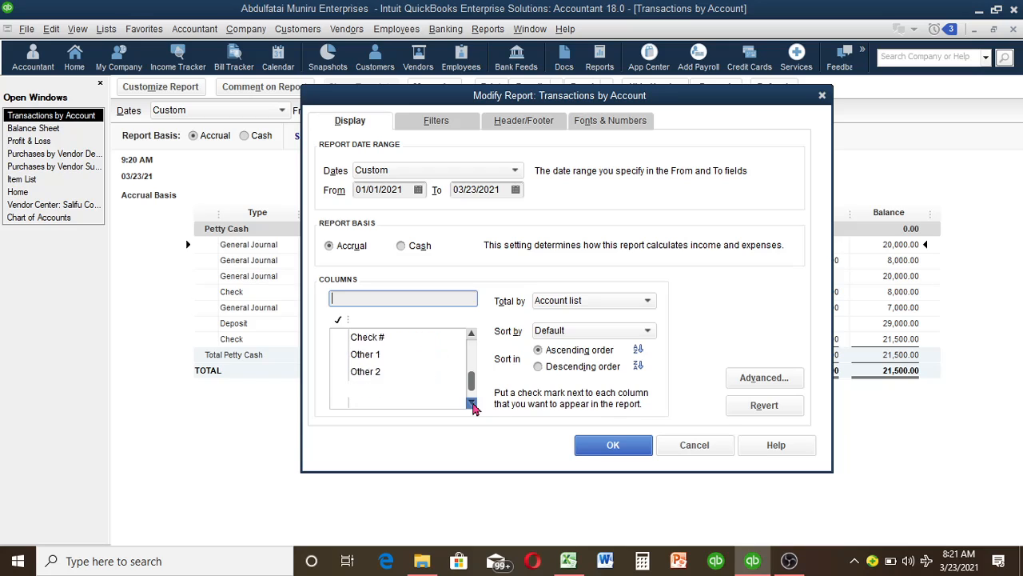
{"action": "left_click", "coordinate": [471, 403]}
{"action": "left_click", "coordinate": [471, 403]}
{"action": "left_click", "coordinate": [471, 404]}
{"action": "left_click", "coordinate": [471, 404]}
{"action": "left_click", "coordinate": [471, 403]}
{"action": "left_click", "coordinate": [471, 403]}
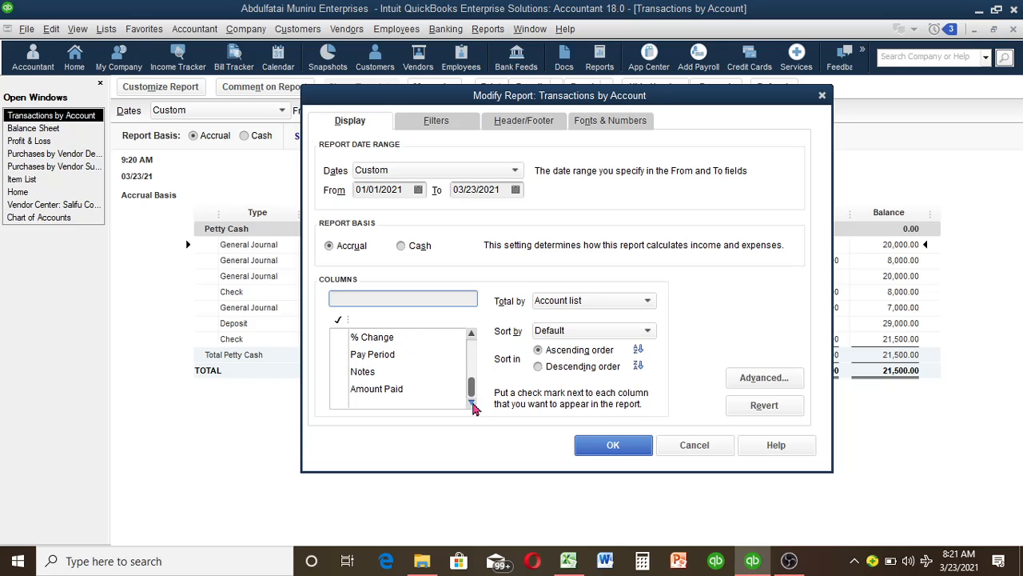
{"action": "left_click_drag", "start_coordinate": [471, 387], "coordinate": [471, 352]}
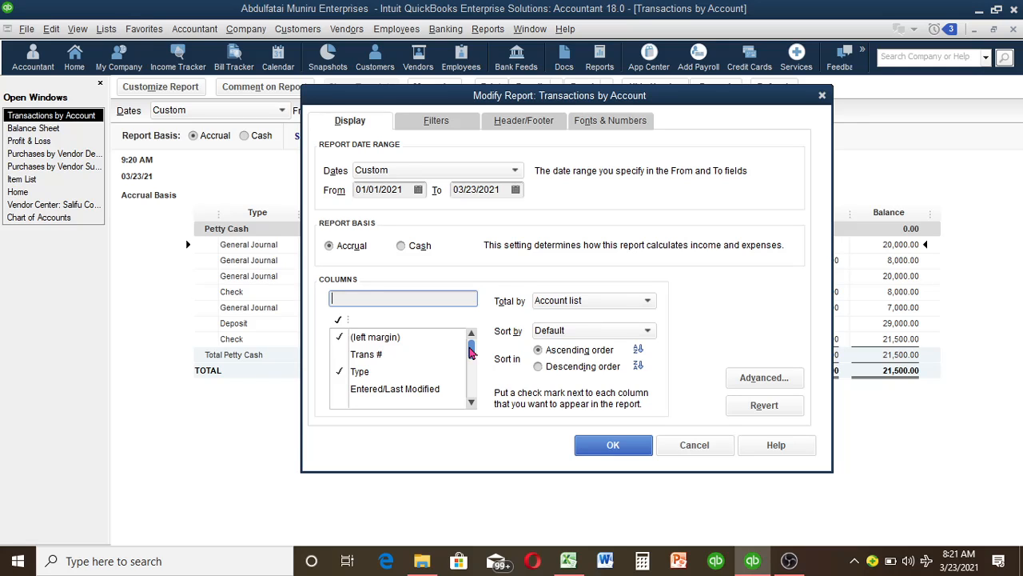
{"action": "left_click", "coordinate": [693, 445]}
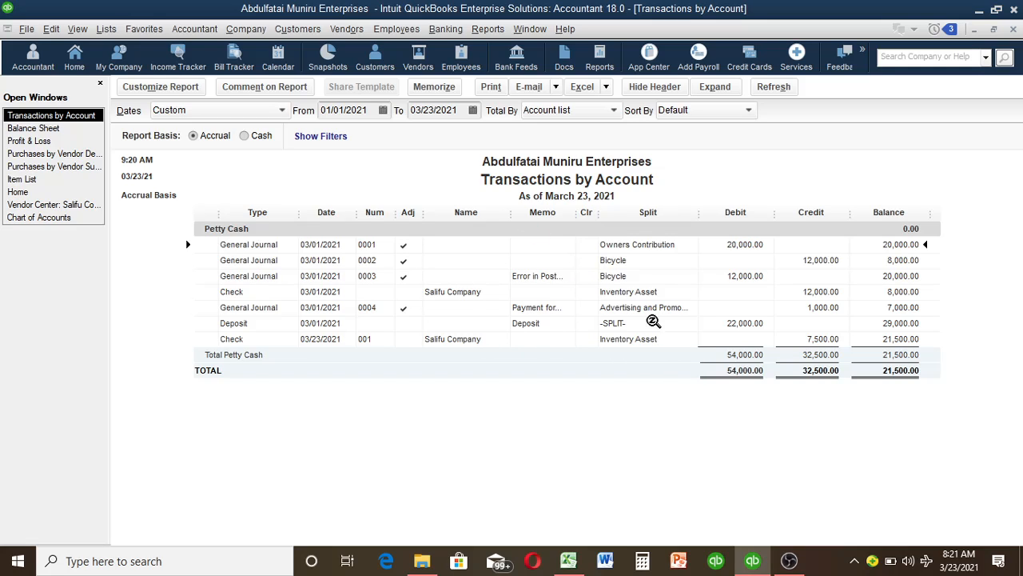
Try to total the Transactions by Account report by Item detail.
{"action": "left_click", "coordinate": [673, 112]}
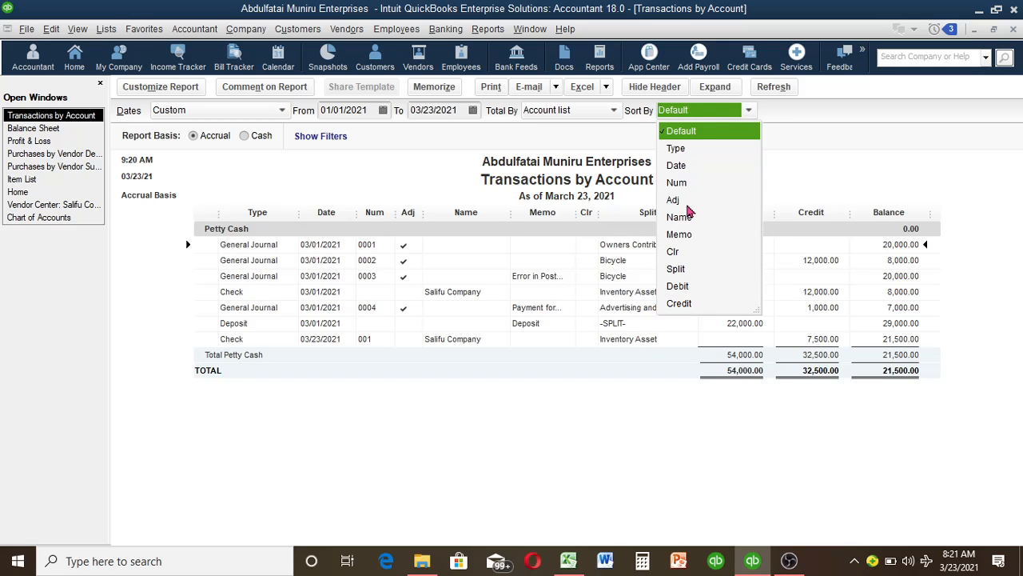
{"action": "left_click", "coordinate": [618, 112]}
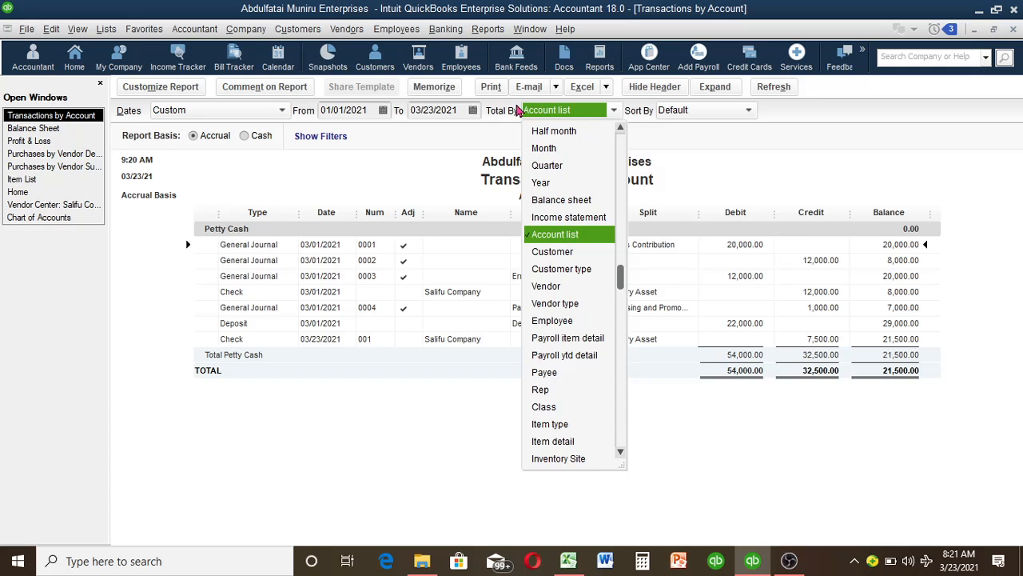
{"action": "left_click", "coordinate": [576, 442]}
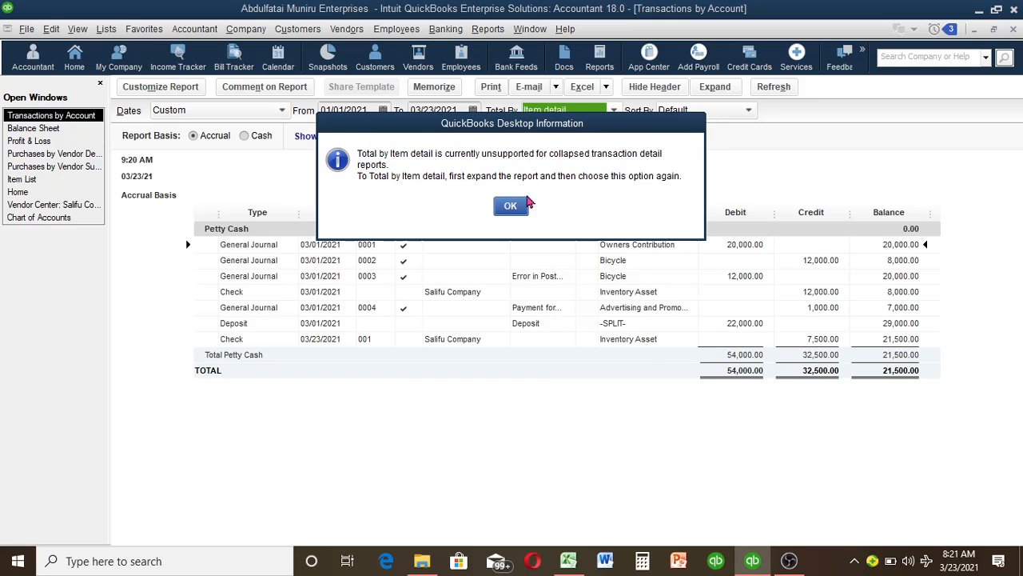
{"action": "left_click", "coordinate": [524, 205]}
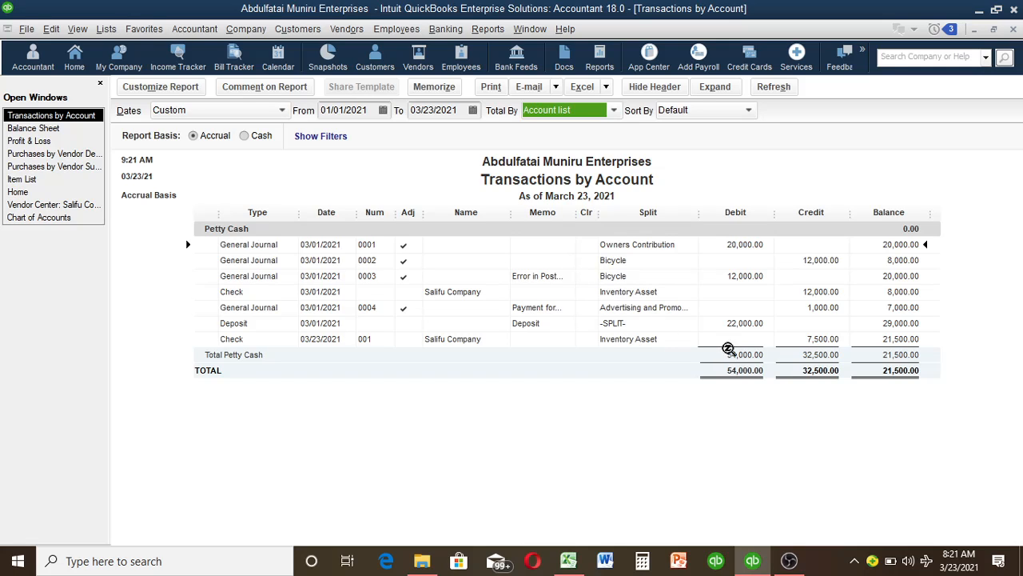
Open the 03/23/2021 check 001 to Salifu Company from the Transactions by Account report, review its item details and close it.
{"action": "double_click", "coordinate": [635, 339]}
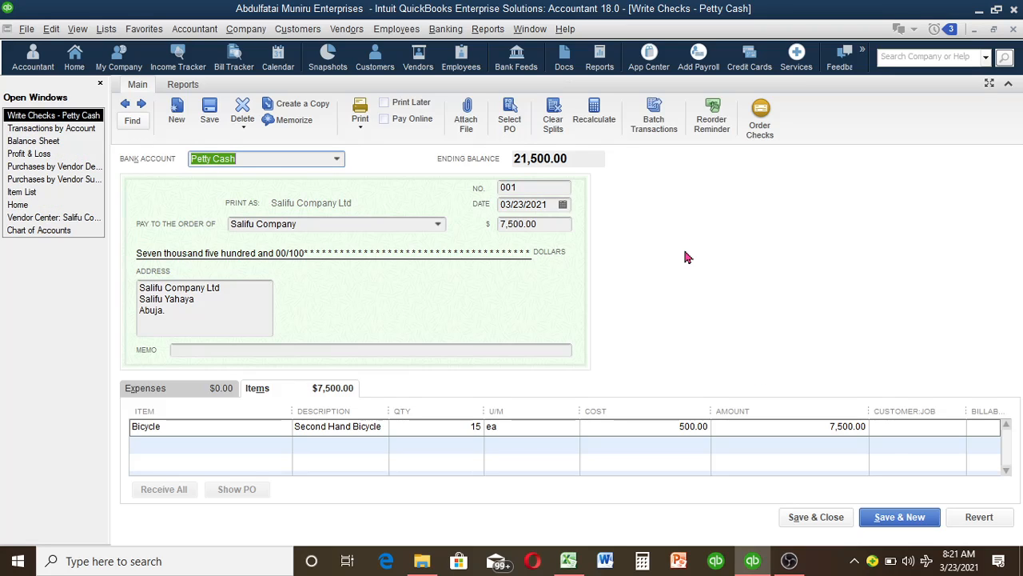
{"action": "left_click", "coordinate": [1016, 31]}
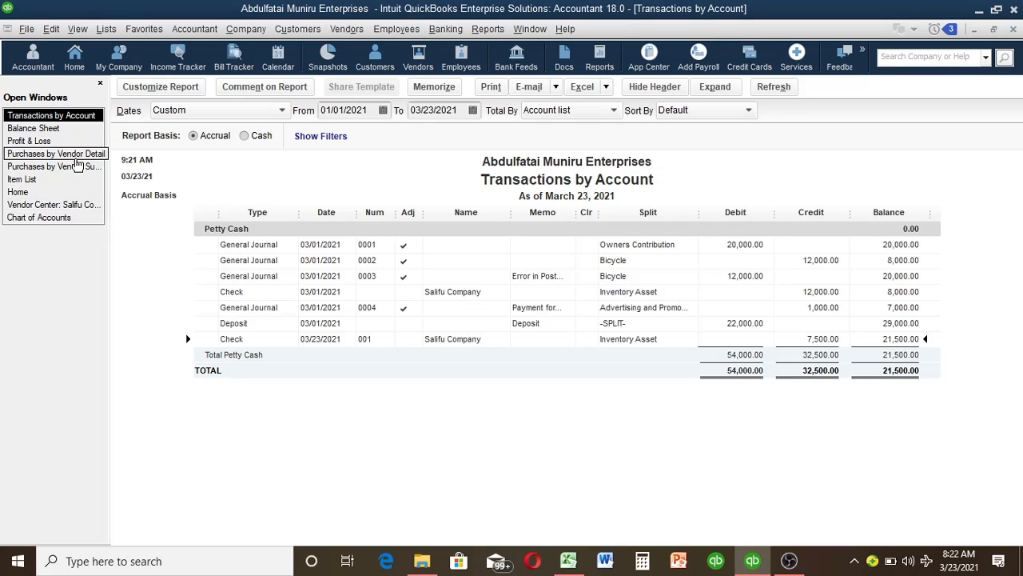
Widen the Memo and Item columns in the open Purchases by Vendor Detail report, and return to the Home page.
{"action": "left_click", "coordinate": [76, 155]}
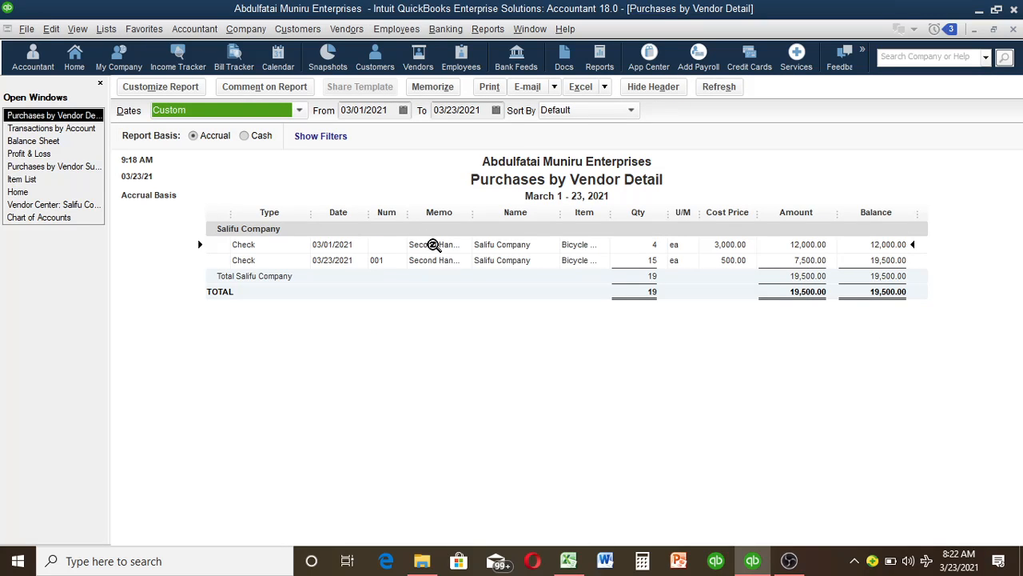
{"action": "left_click_drag", "start_coordinate": [472, 212], "coordinate": [497, 214]}
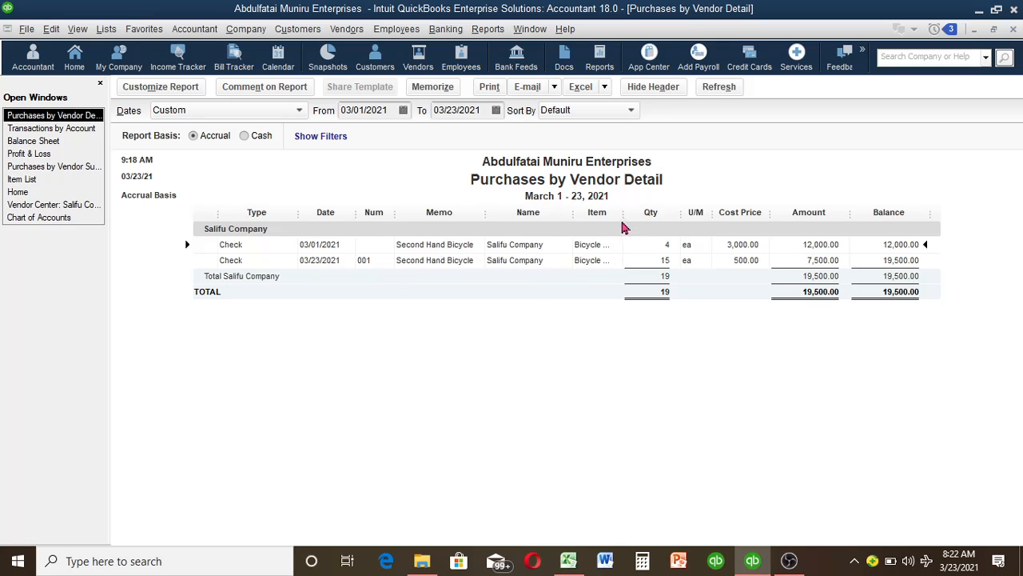
{"action": "left_click_drag", "start_coordinate": [620, 214], "coordinate": [646, 214]}
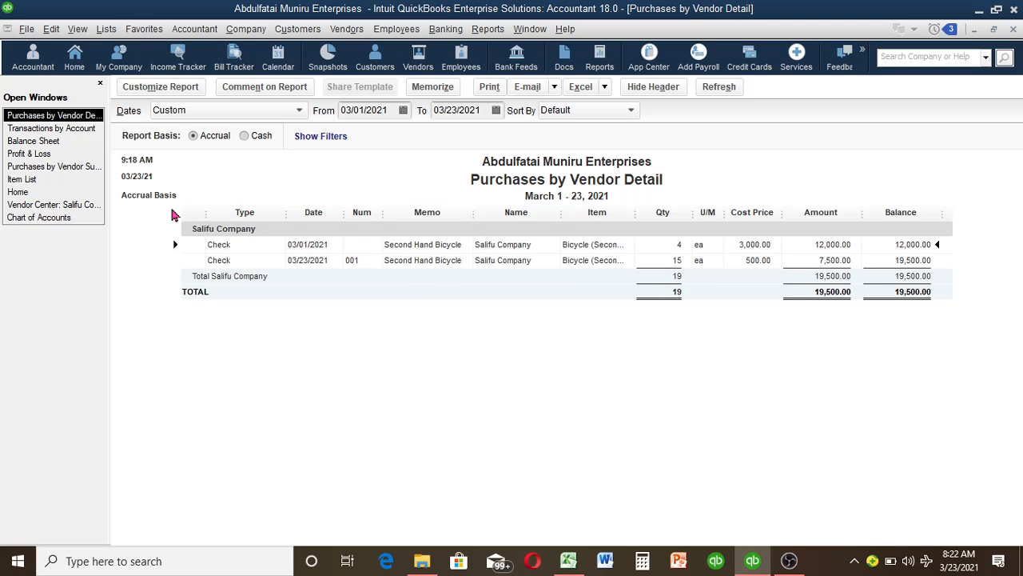
{"action": "left_click", "coordinate": [88, 192]}
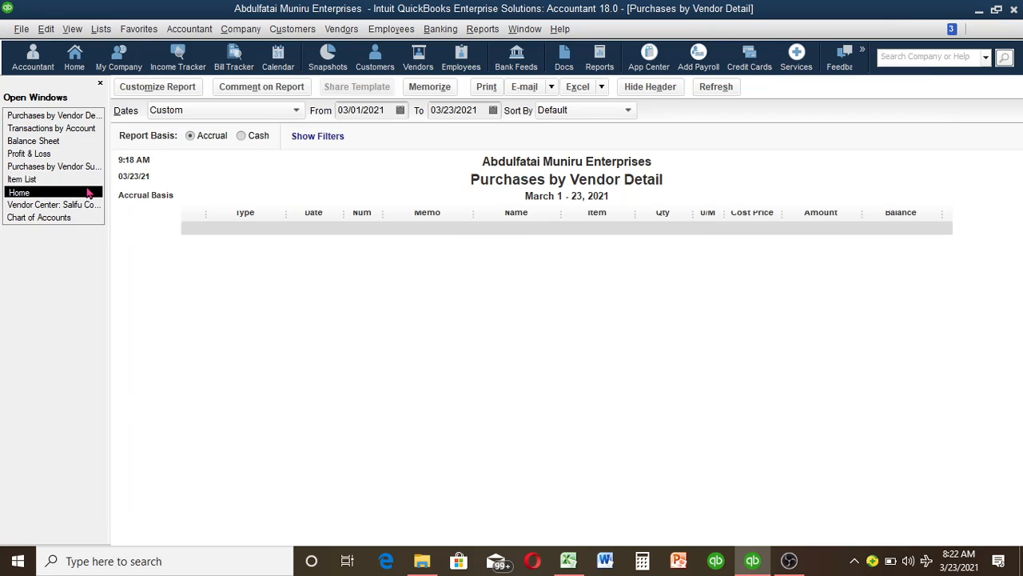